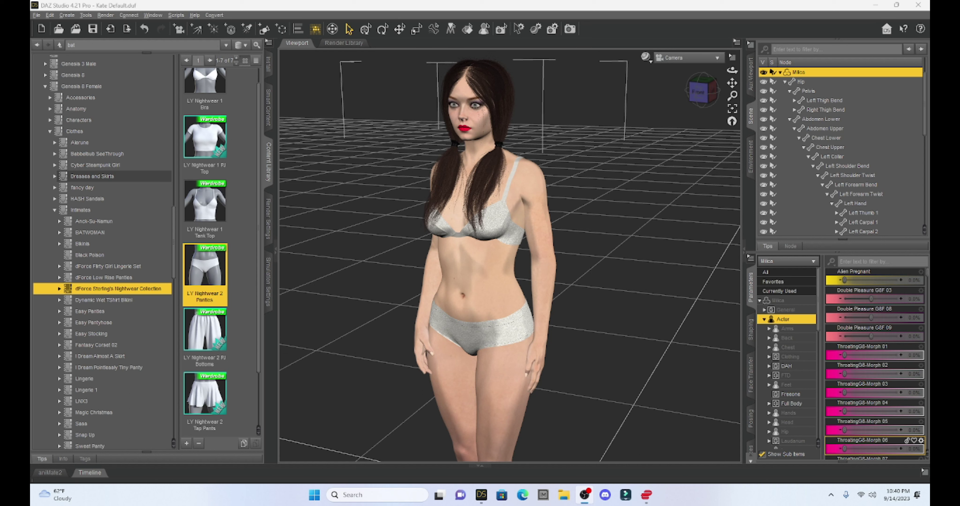
Maximize the Edge store window and go from the Hayley HD page to the Comic Villain Bundle
click(522, 495)
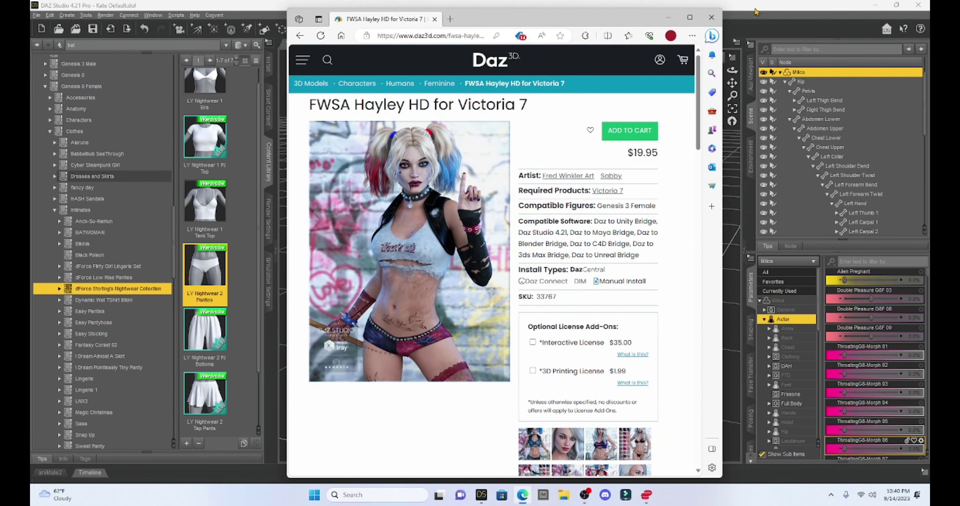
click(689, 18)
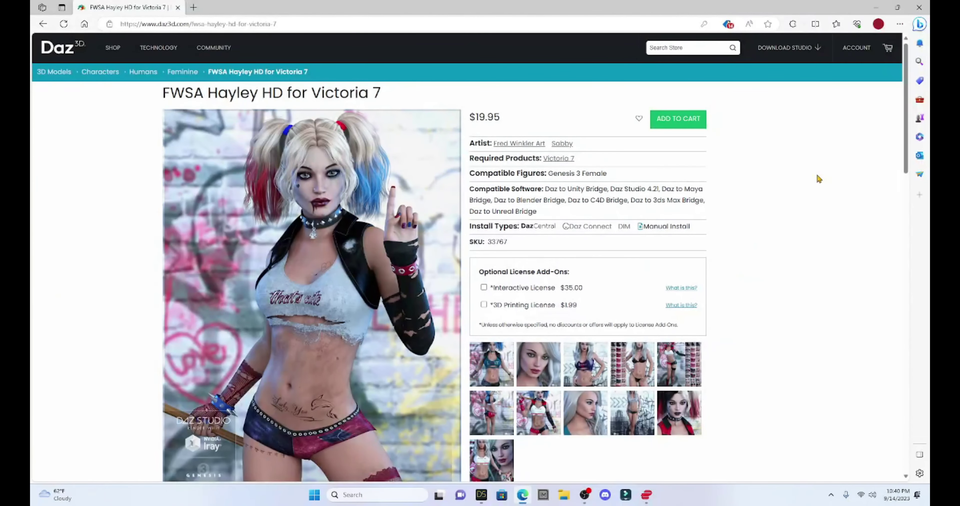
scroll(817, 178, down, 2)
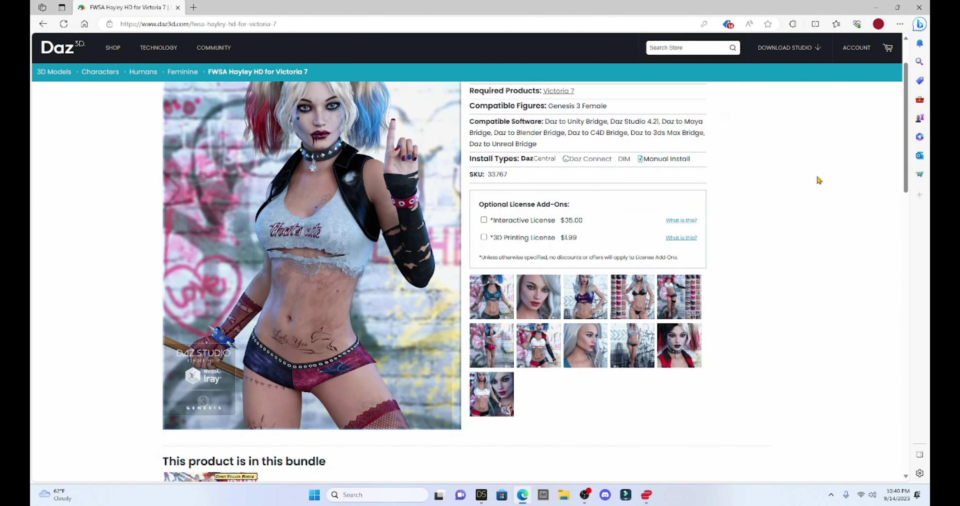
drag(906, 160, 902, 146)
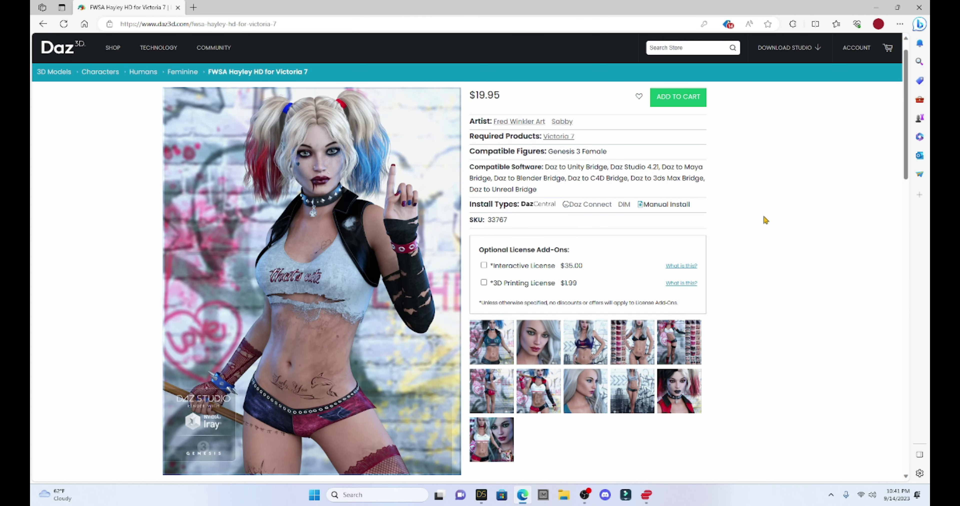
scroll(764, 220, up, 1)
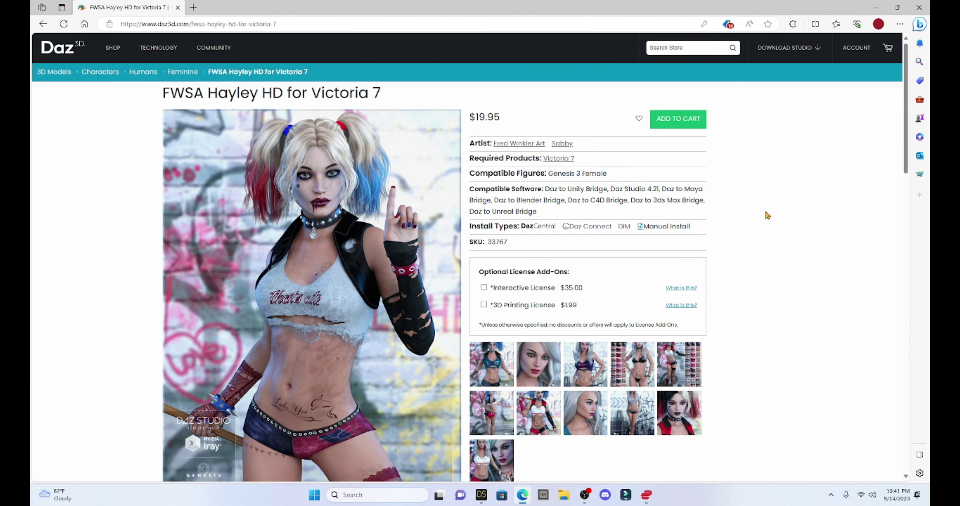
scroll(766, 215, down, 7)
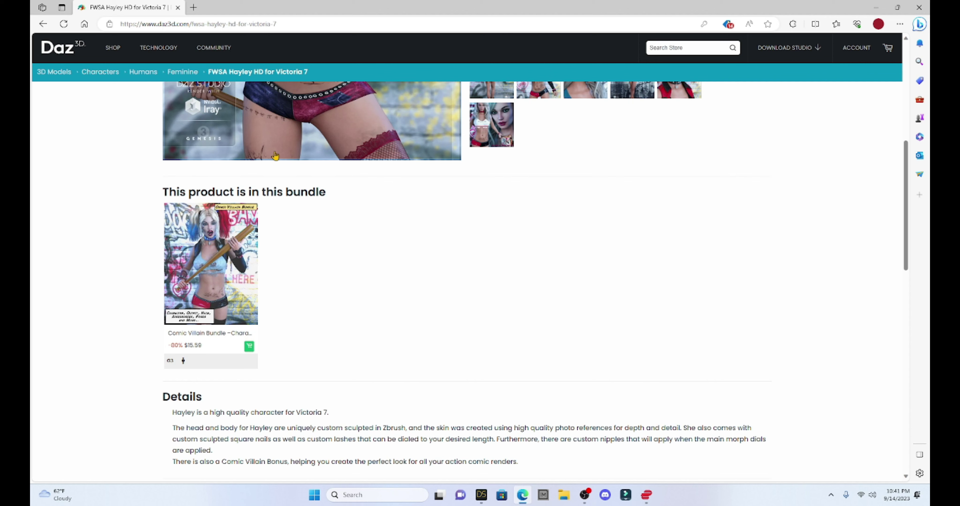
click(208, 248)
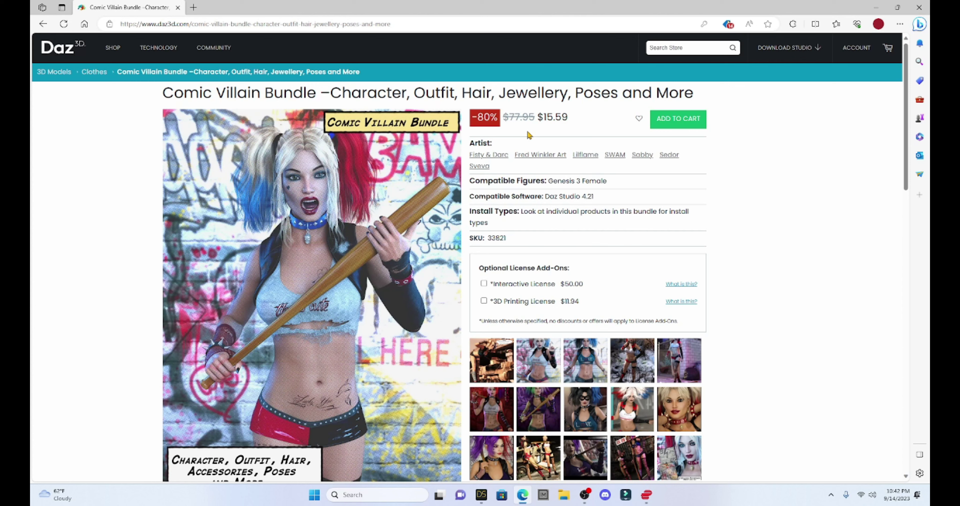
Leave the $15.59 Comic Villain Bundle page and return to DAZ Studio
click(919, 7)
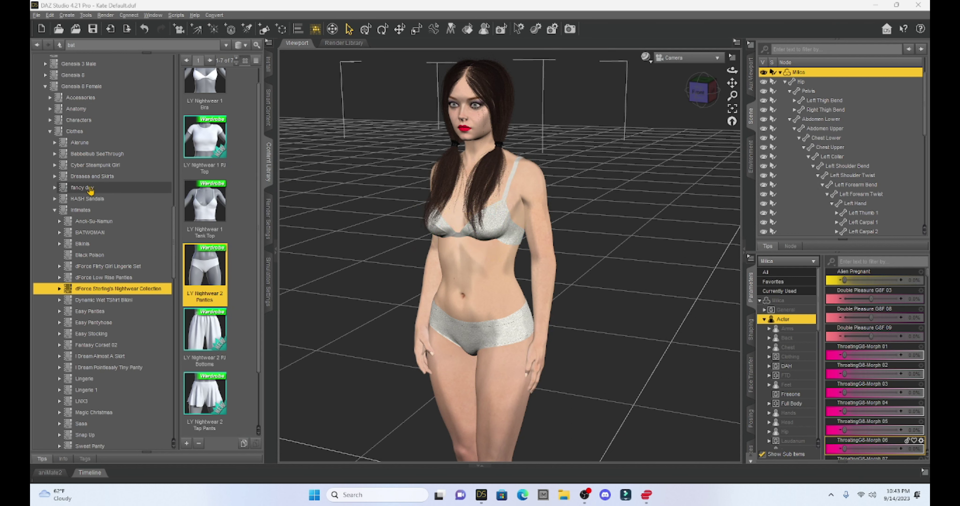
Collapse Clothes and show the Traced Outfit for Genesis 3 Female(s) items in the Content Library
click(49, 132)
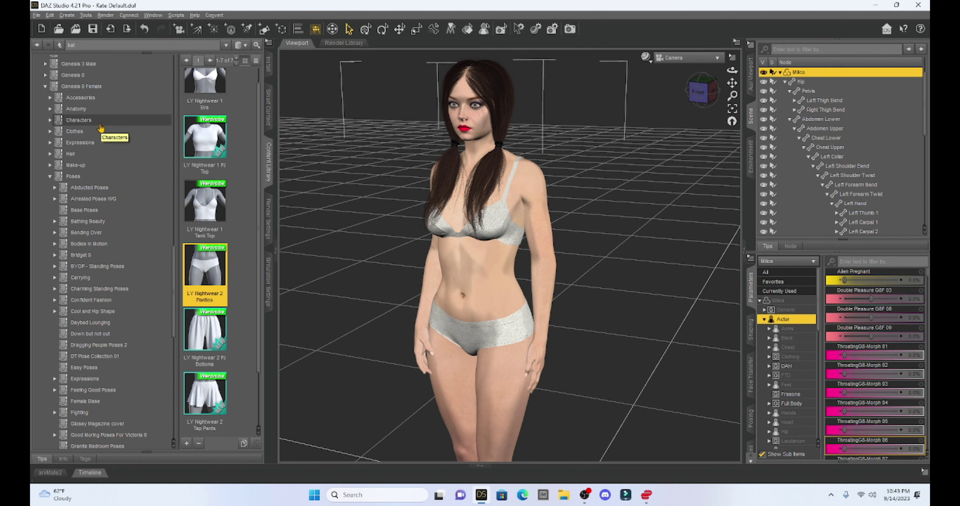
scroll(98, 136, up, 9)
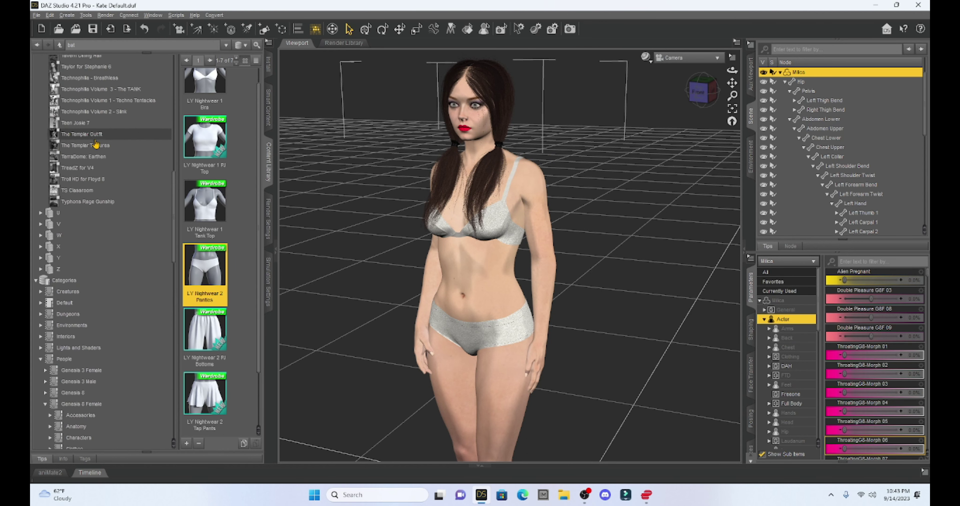
scroll(96, 143, up, 3)
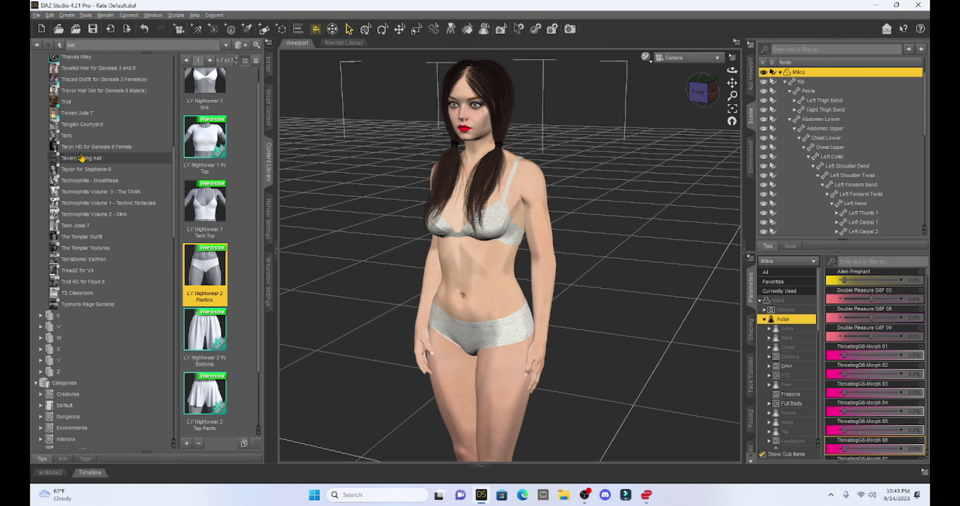
scroll(82, 153, up, 4)
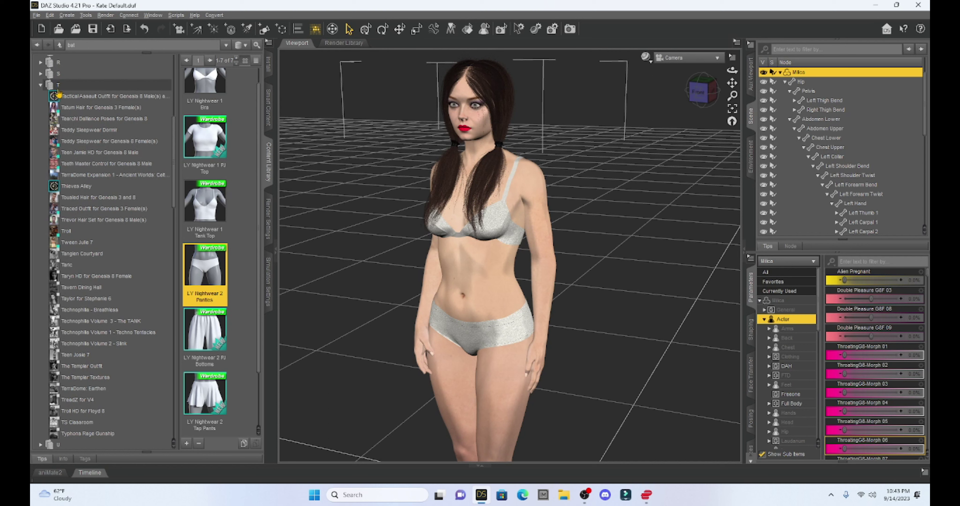
click(88, 210)
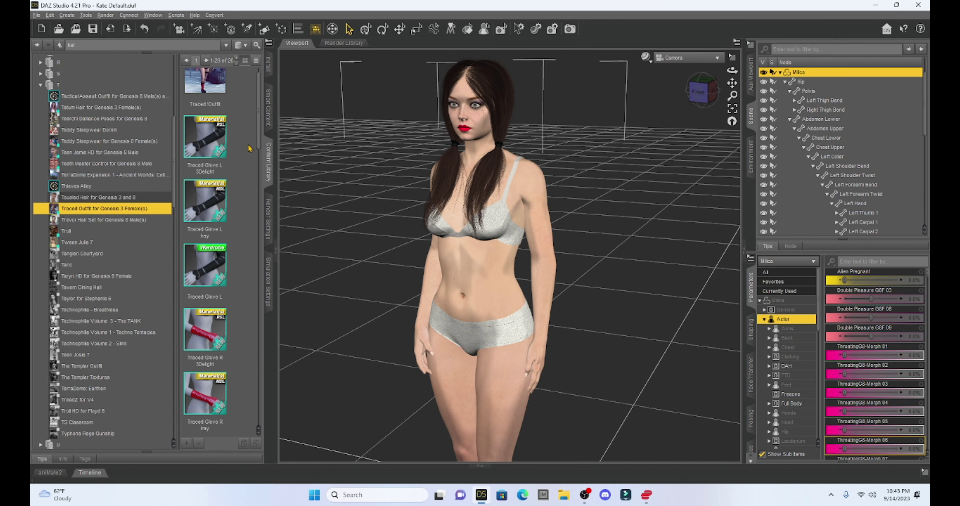
scroll(248, 151, up, 1)
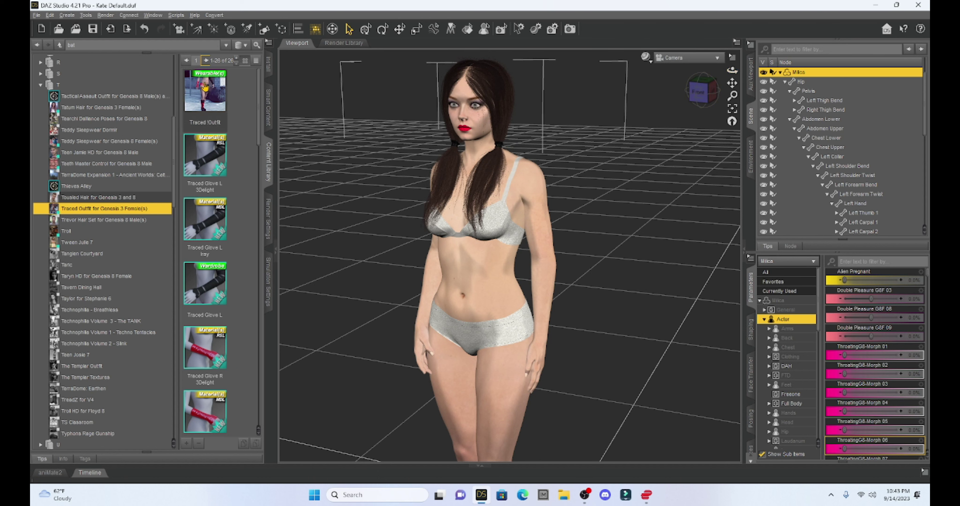
Load the Traced Outfit, skip the right sock, and fit the left glove as Genesis 3 Female Full-Body
double_click(205, 86)
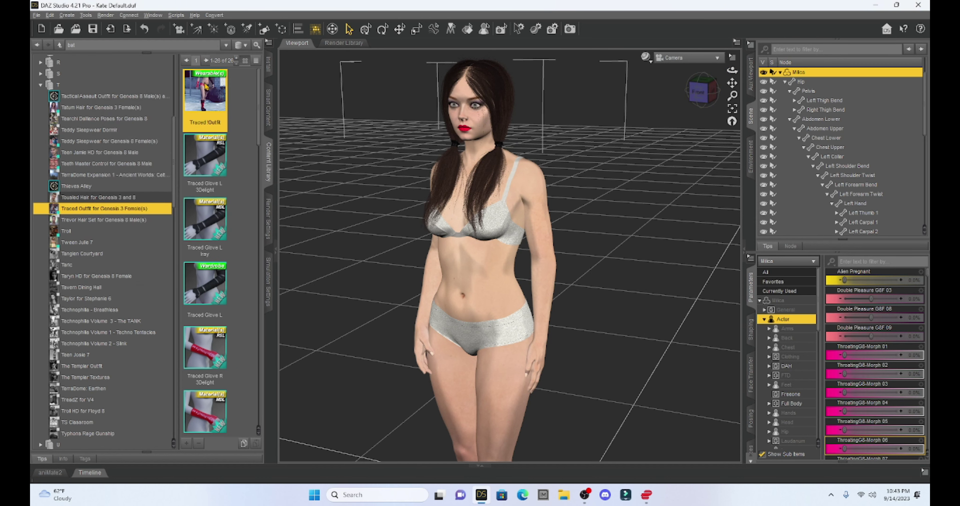
key(Escape)
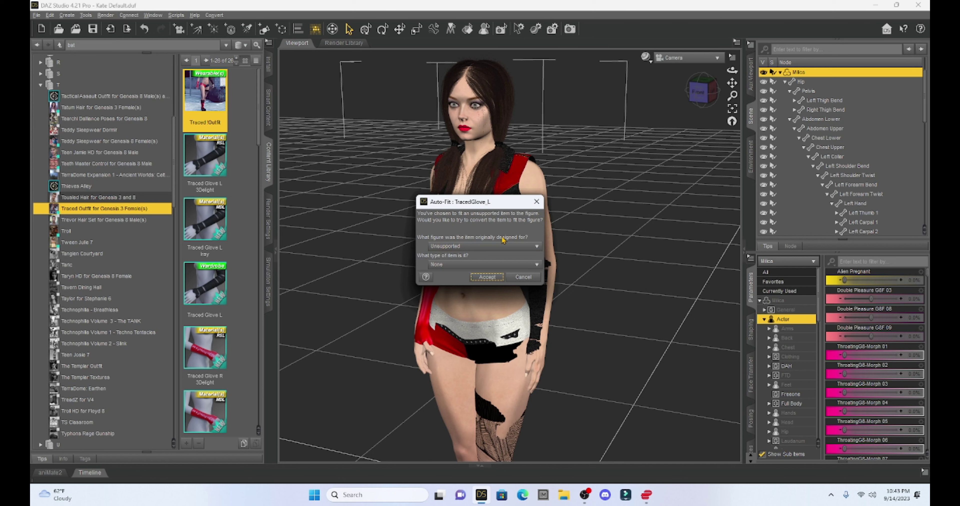
click(477, 247)
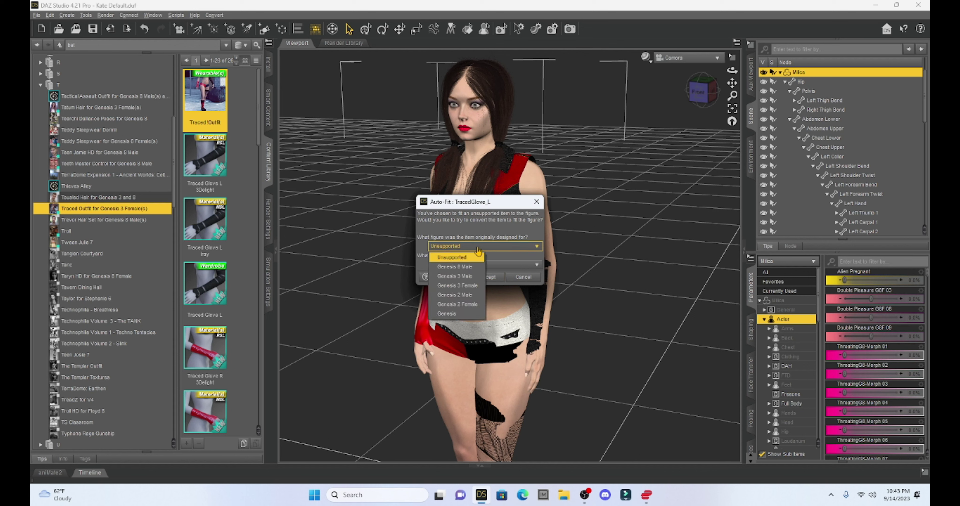
click(468, 289)
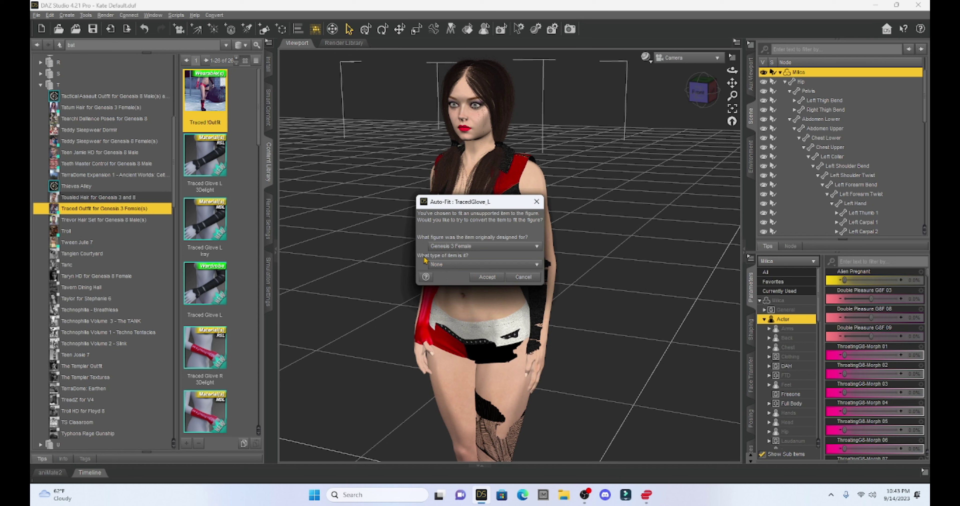
click(485, 266)
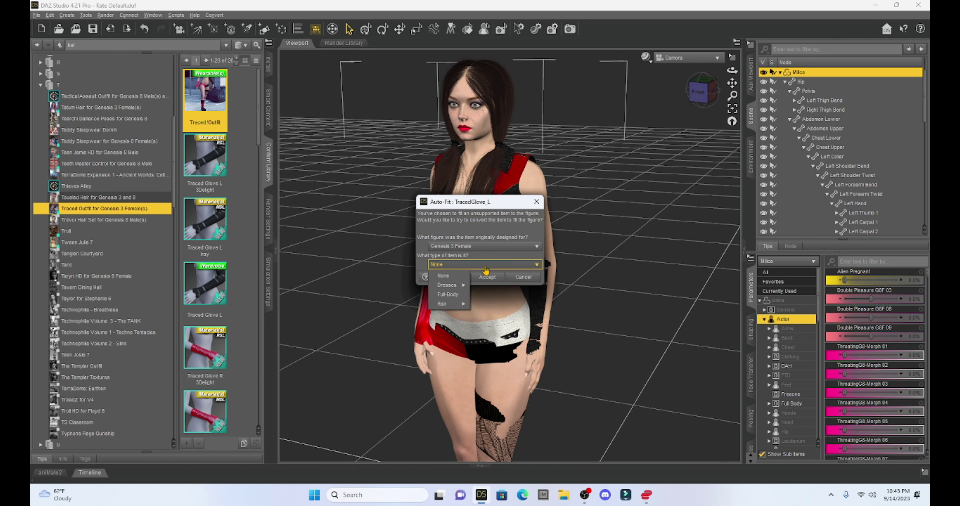
click(448, 295)
click(481, 278)
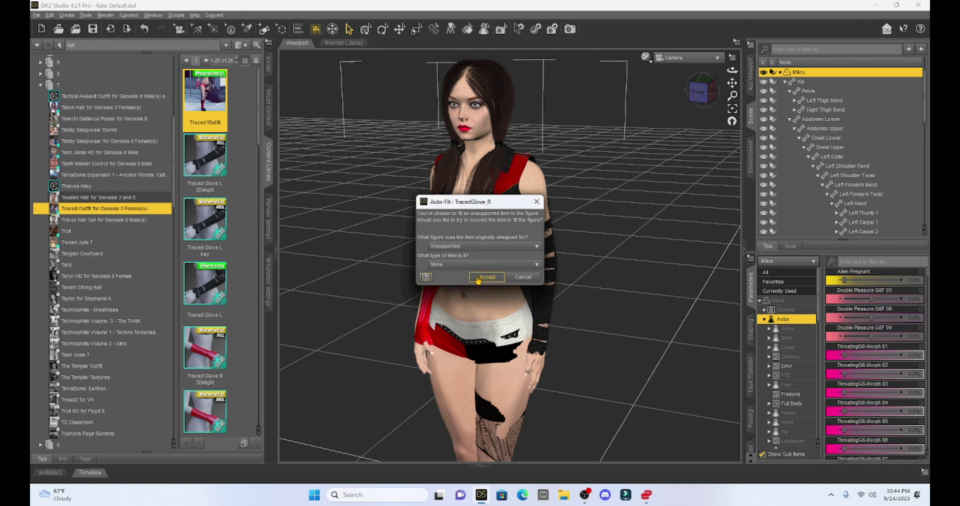
Auto-fit the right glove as a Genesis 3 Female Full-Body item
click(483, 247)
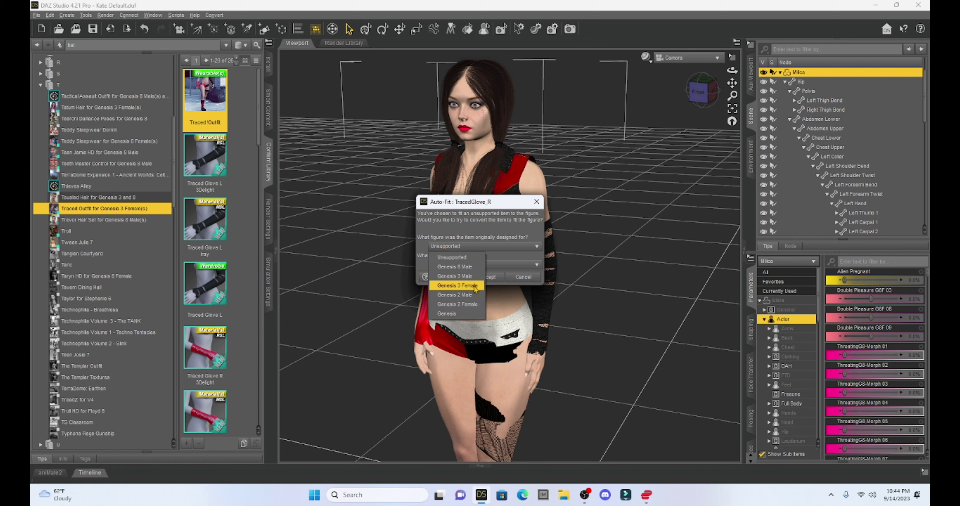
click(475, 286)
click(477, 269)
click(460, 296)
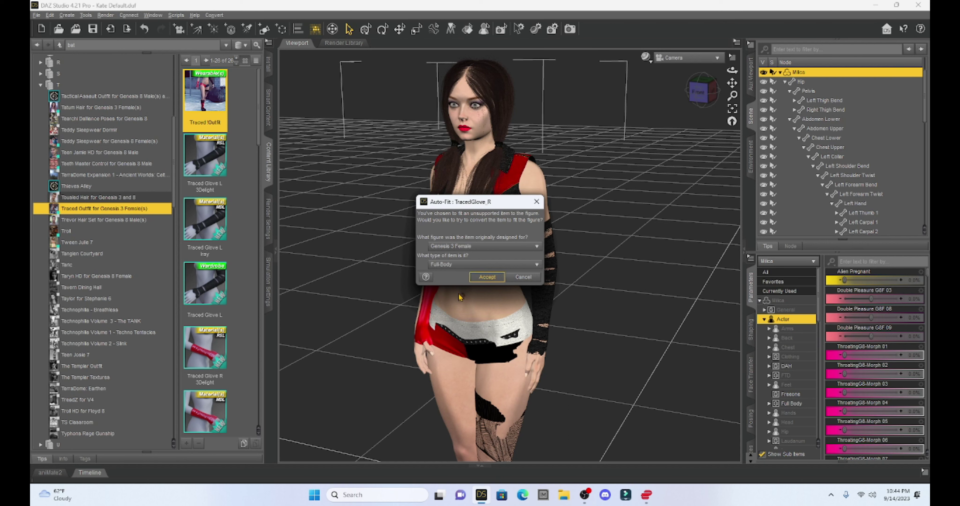
click(476, 278)
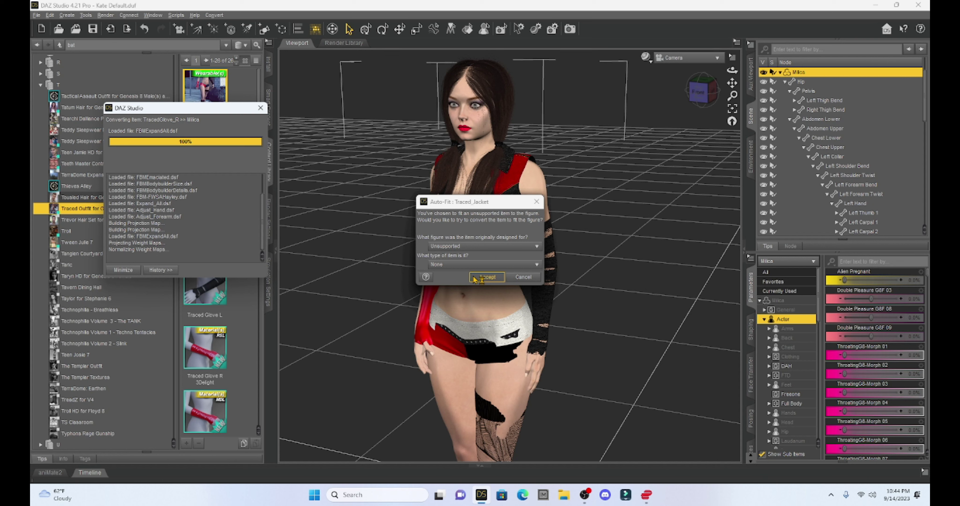
Auto-fit the jacket from Genesis 3 Female and the shirt as Genesis 3 Female Full-Body
click(480, 246)
click(469, 285)
click(480, 278)
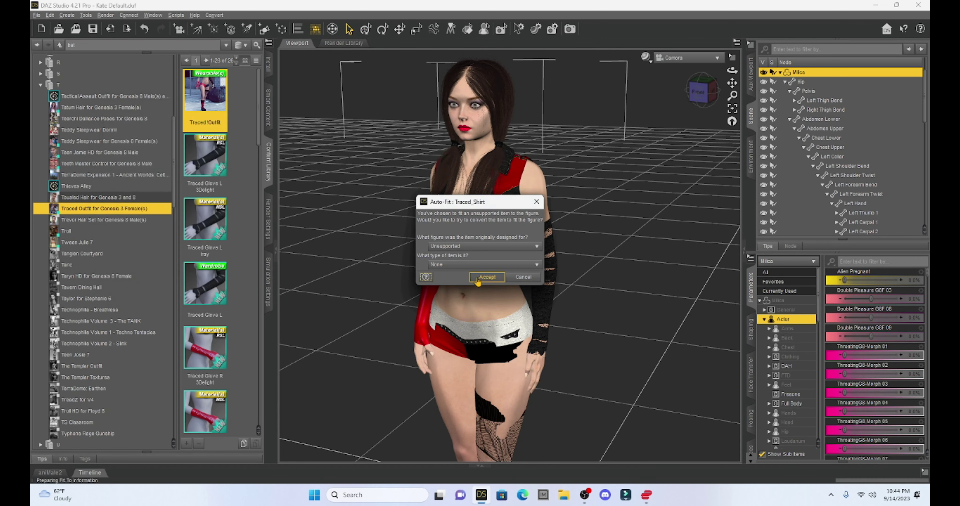
click(481, 246)
click(469, 286)
click(480, 264)
click(447, 293)
click(481, 278)
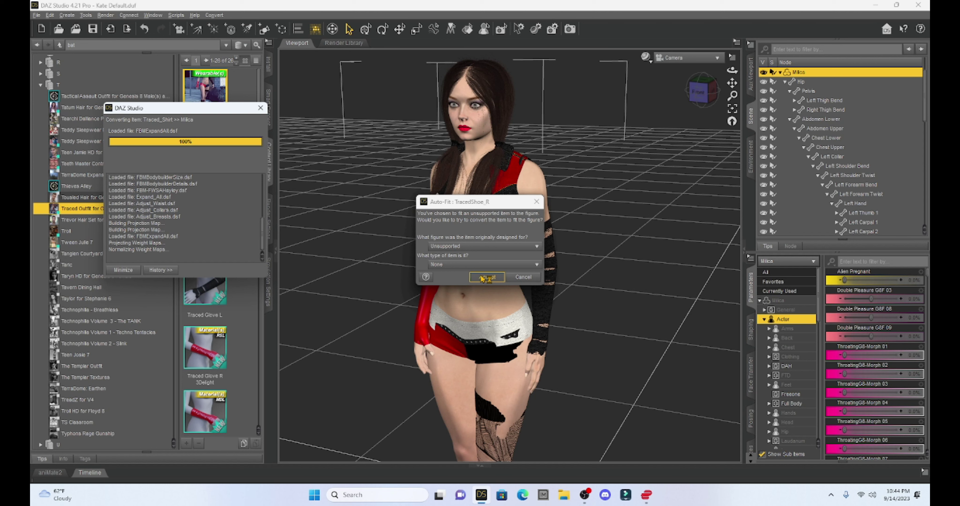
Auto-fit the right and left Traced shoes as Genesis 3 Female Full-Body items
click(493, 247)
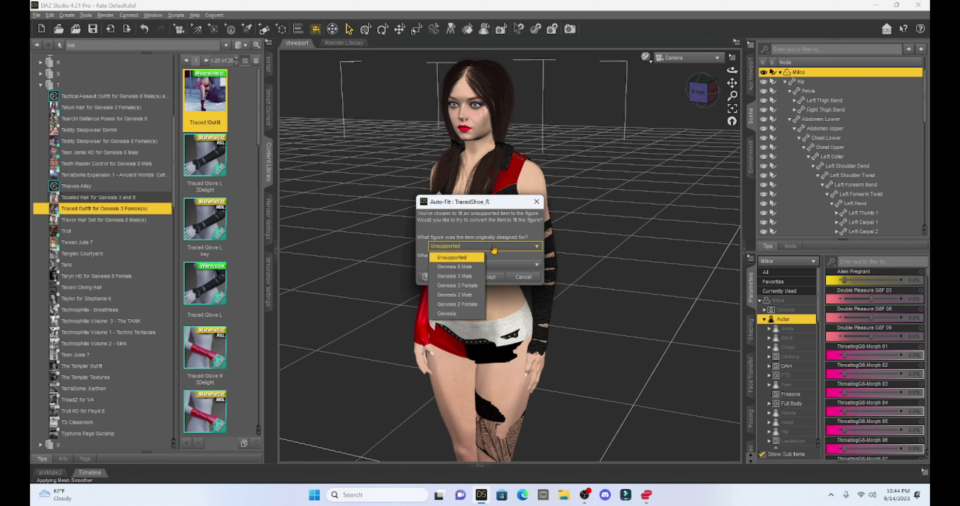
click(472, 286)
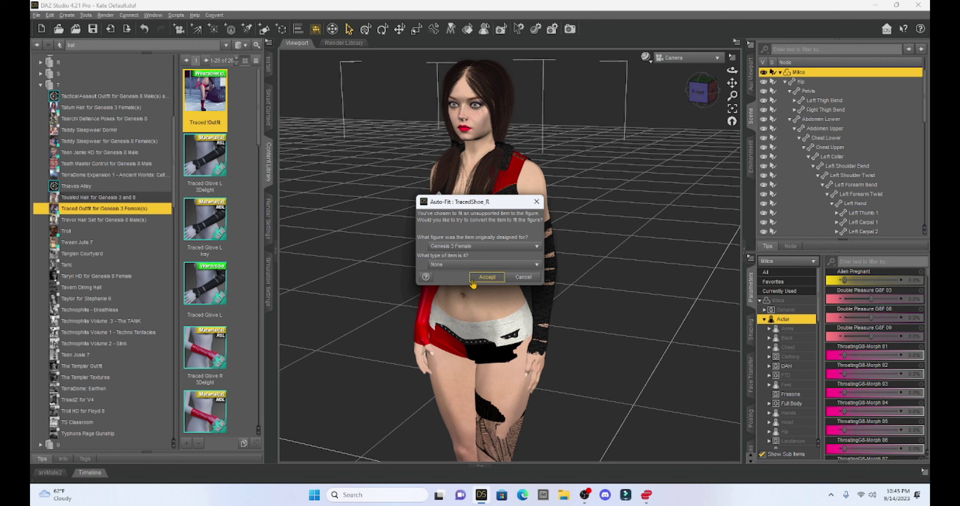
click(481, 271)
click(462, 297)
click(477, 280)
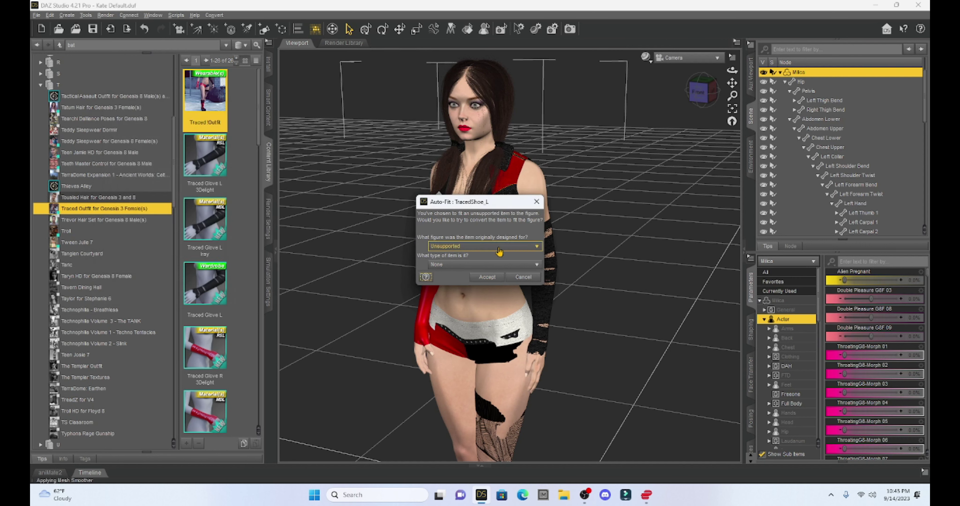
click(469, 246)
click(468, 287)
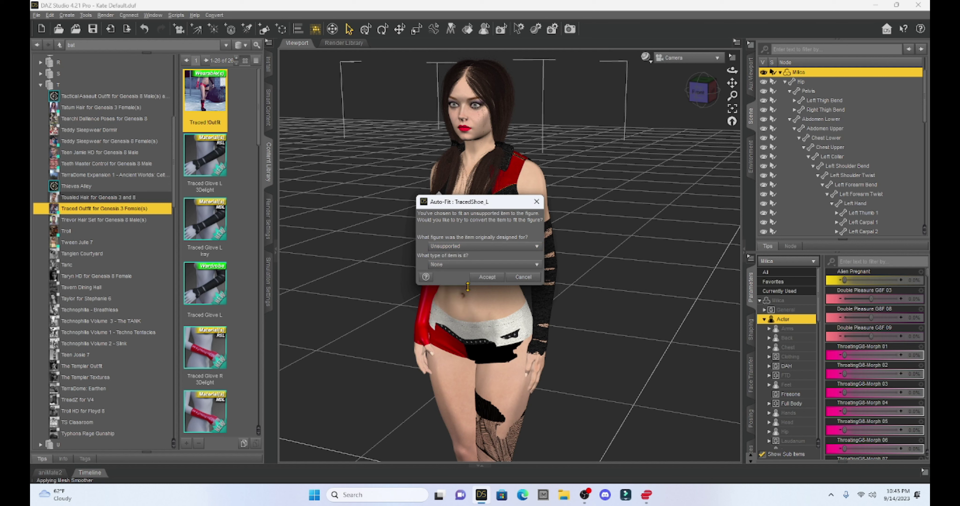
click(466, 265)
click(457, 294)
click(485, 278)
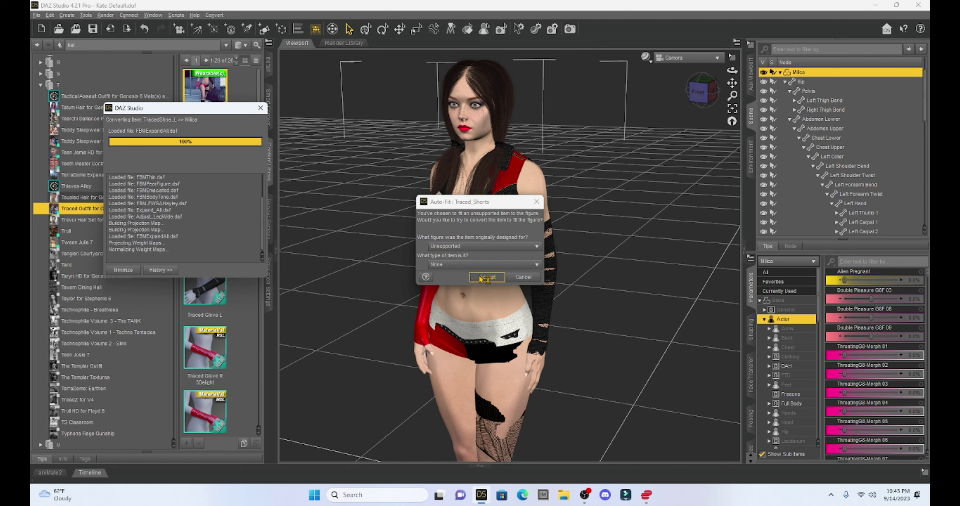
Accept the Traced_Shorts fit and fit TracedSock_L as Genesis 3 Female Full-Body
click(482, 280)
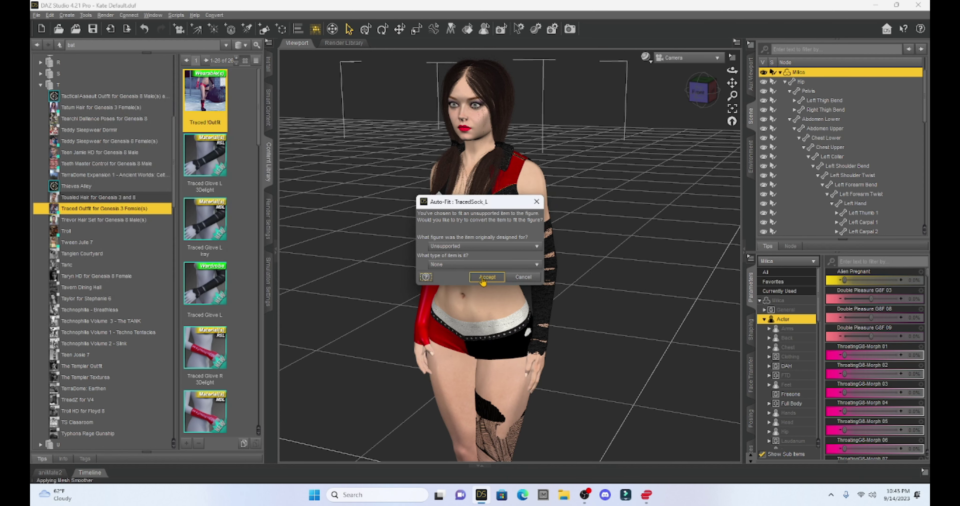
click(500, 247)
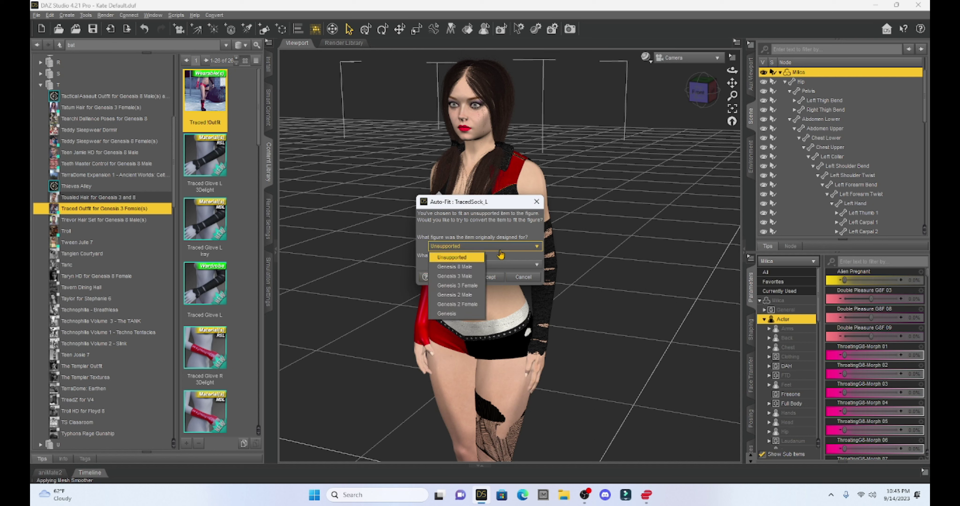
click(474, 284)
click(479, 266)
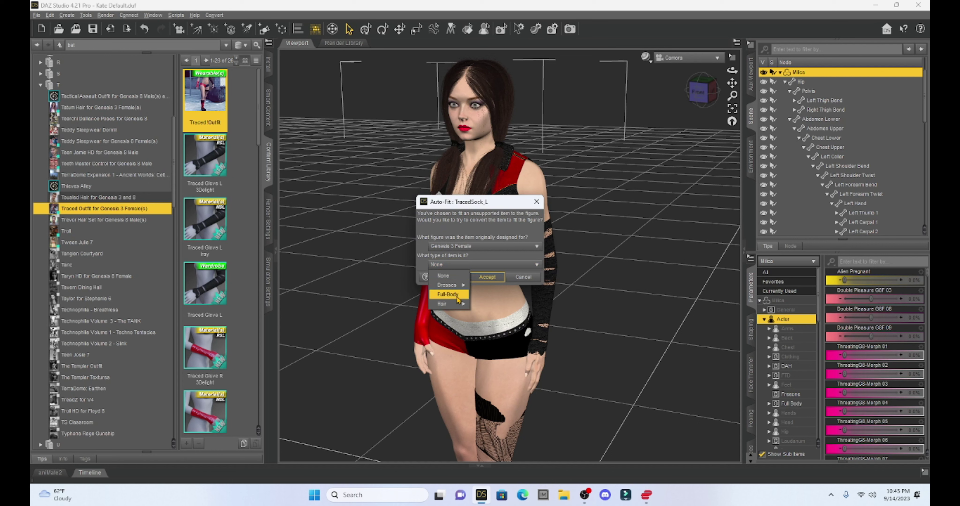
click(457, 298)
click(477, 282)
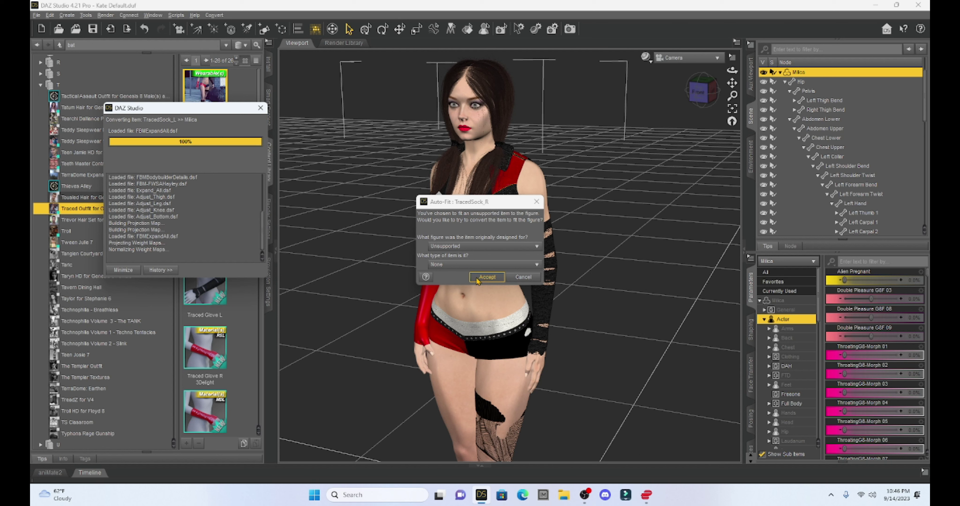
Fit TracedSock_R to Milica as Genesis 3 Female Full-Body
click(497, 247)
click(470, 283)
click(472, 269)
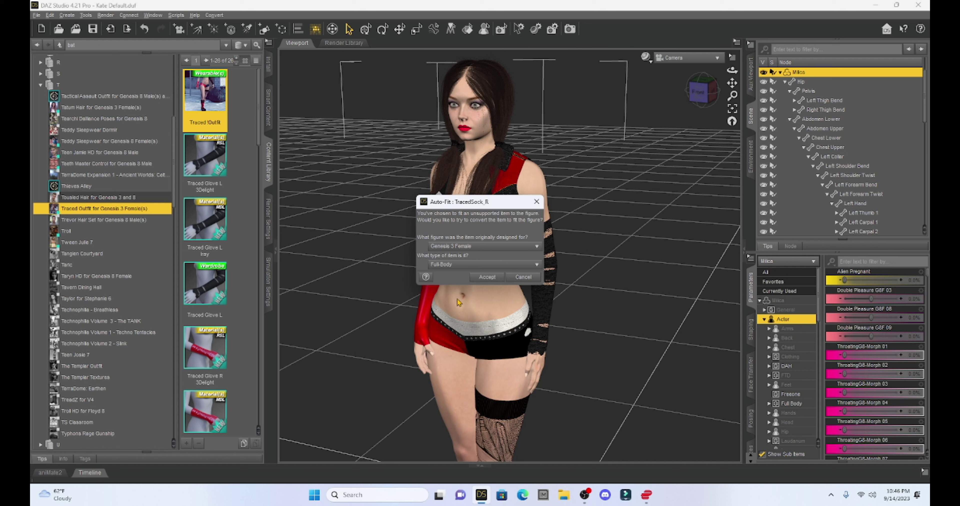
click(483, 277)
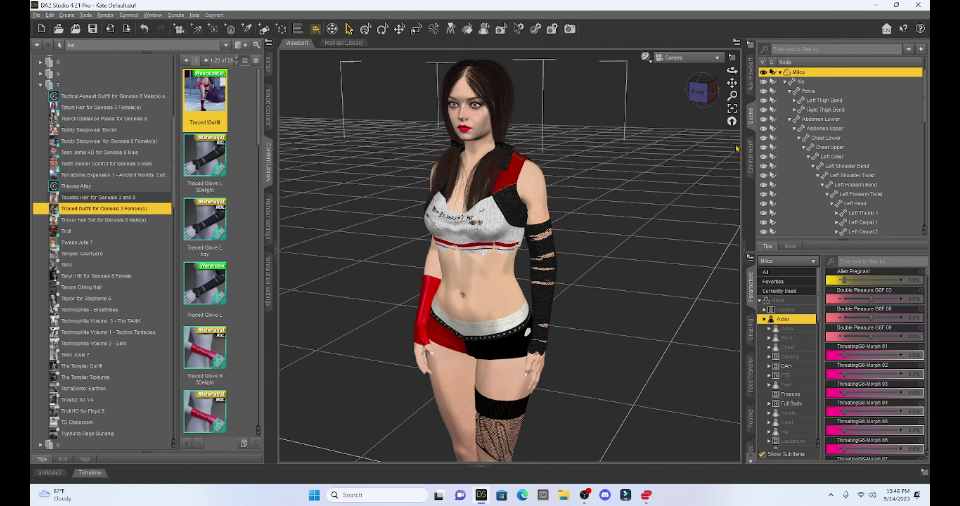
Hide the LY Nightwear Panties and Bra in the Scene pane
drag(732, 83, 741, 69)
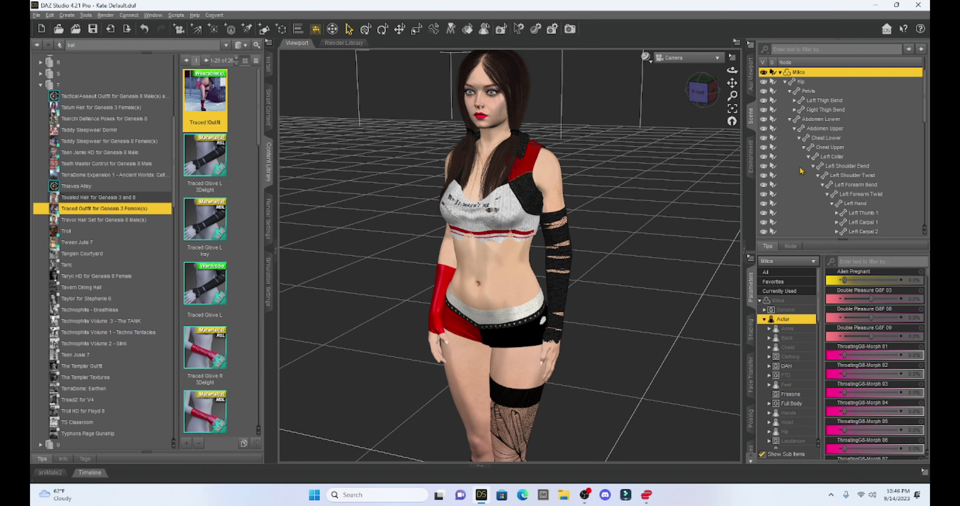
scroll(799, 173, down, 3)
scroll(799, 174, down, 6)
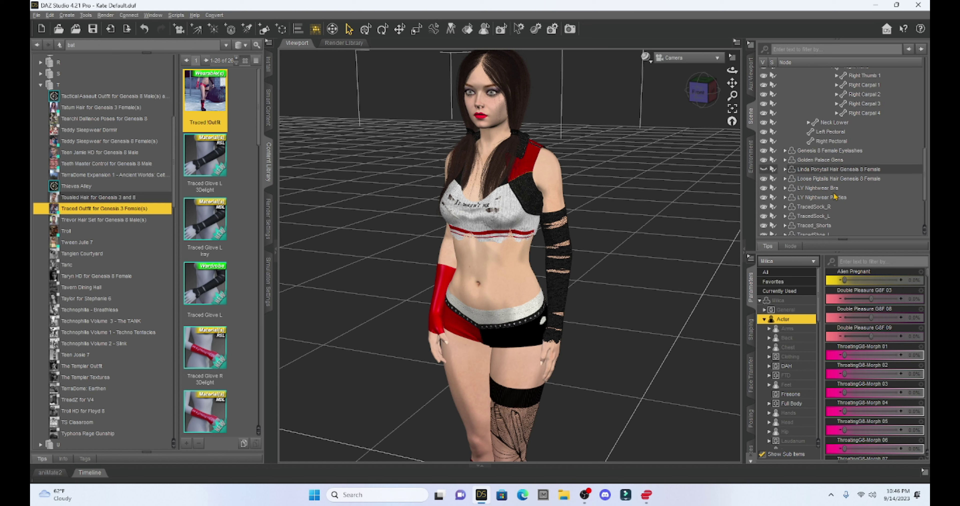
click(763, 197)
click(762, 189)
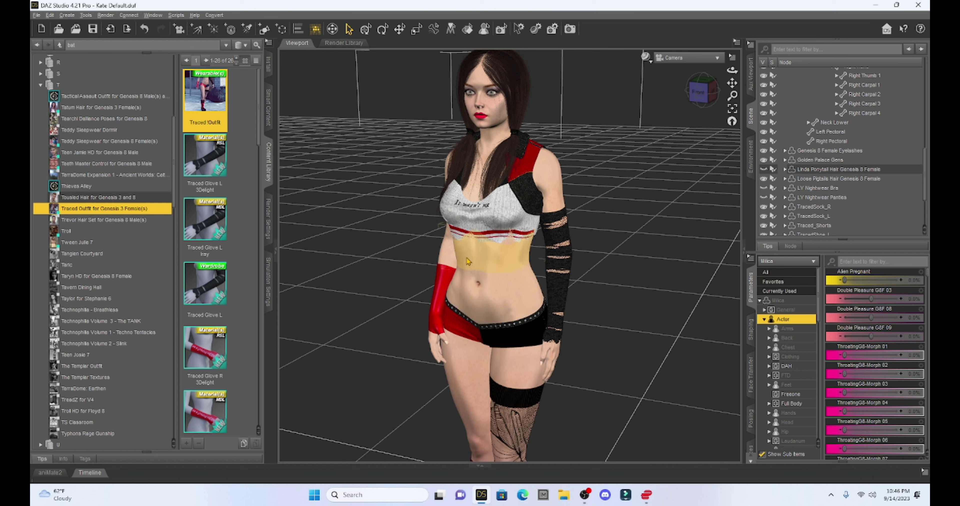
Lower Milica slightly with Y Translate and turn her with Y Rotate
drag(710, 97, 706, 91)
click(706, 91)
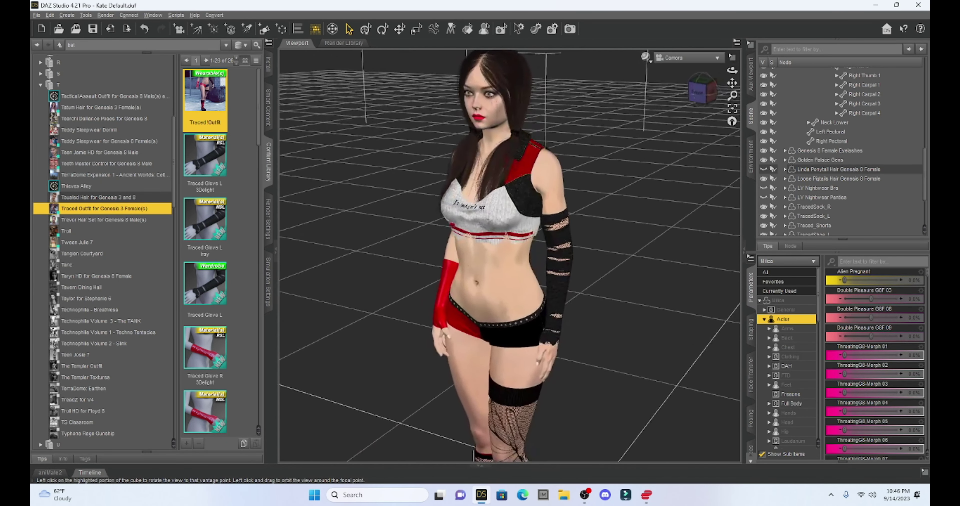
click(499, 287)
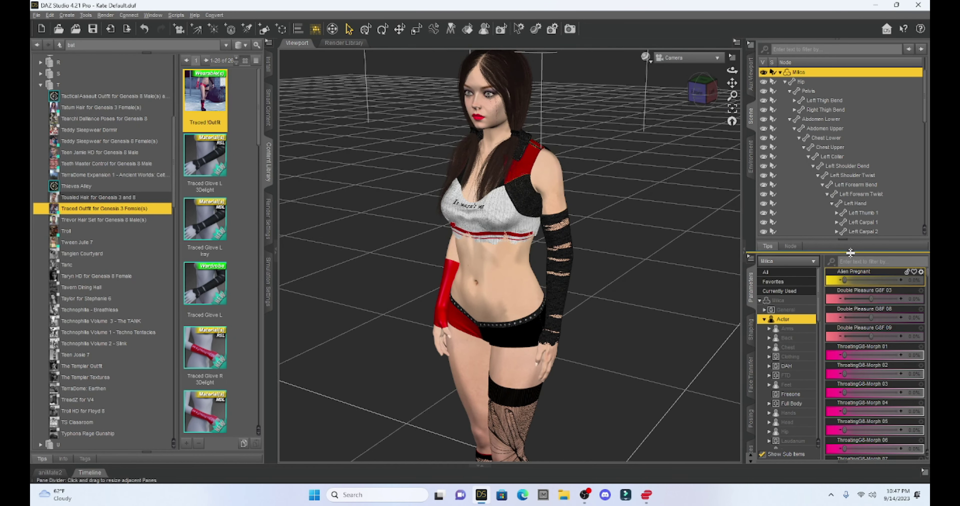
click(778, 300)
drag(871, 299, 865, 298)
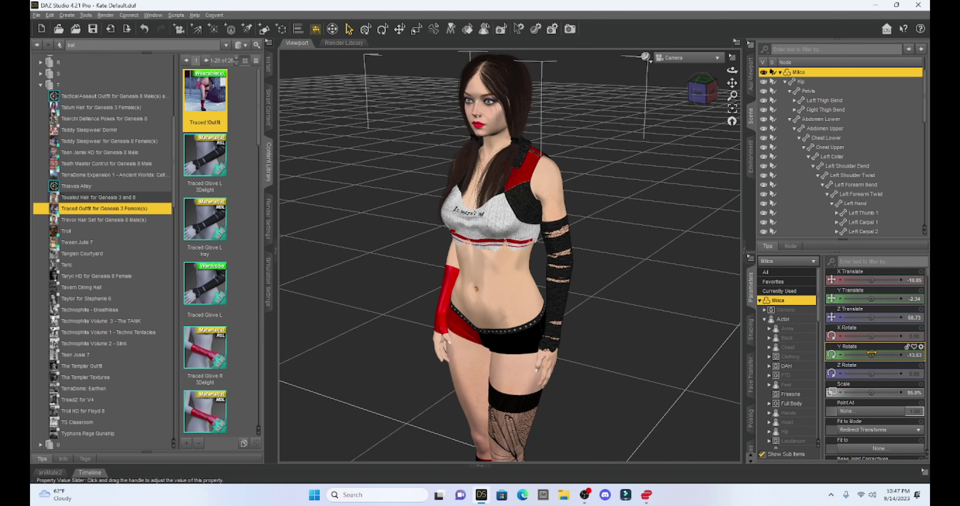
mouse_move(871, 353)
mouse_down()
mouse_move(854, 353)
mouse_move(887, 355)
mouse_up()
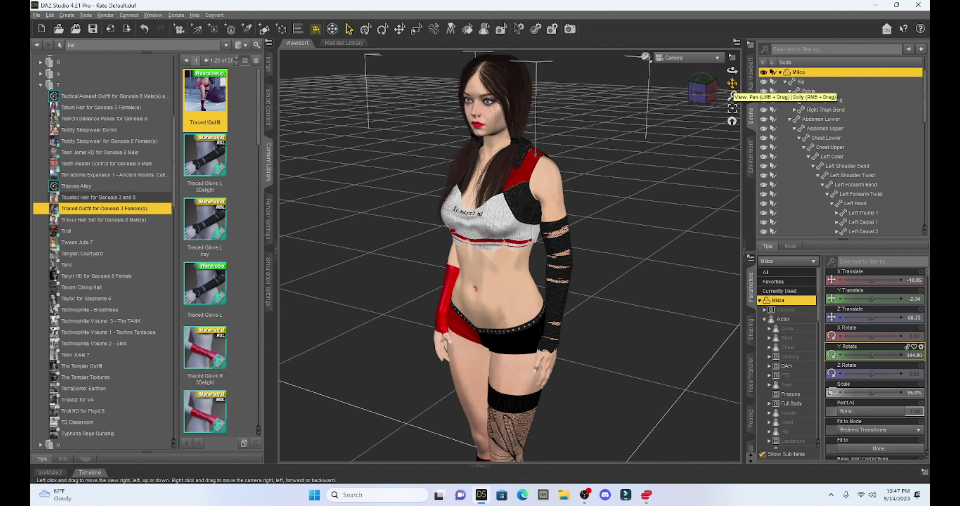
click(698, 105)
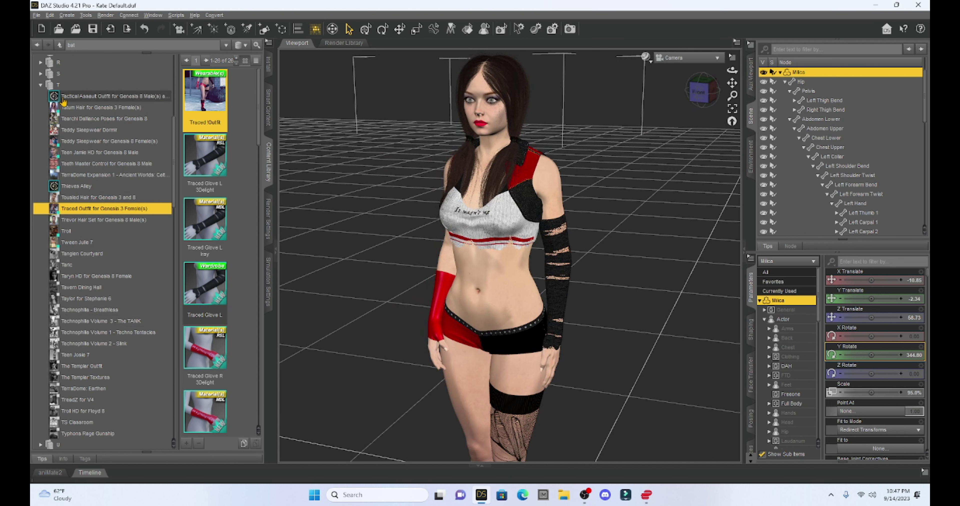
Browse People > Genesis 3 Female > Hair > SWAM and show the H-Lee Hair item
click(40, 85)
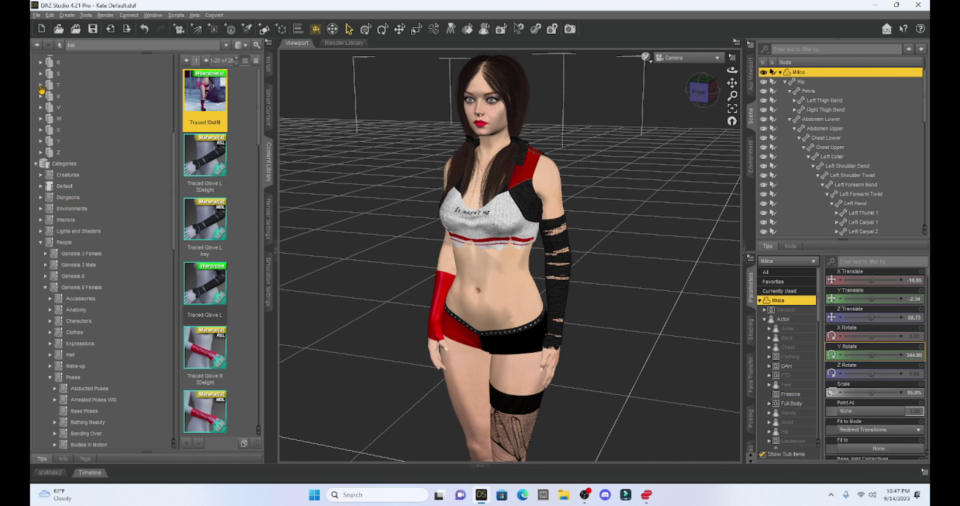
scroll(55, 207, down, 4)
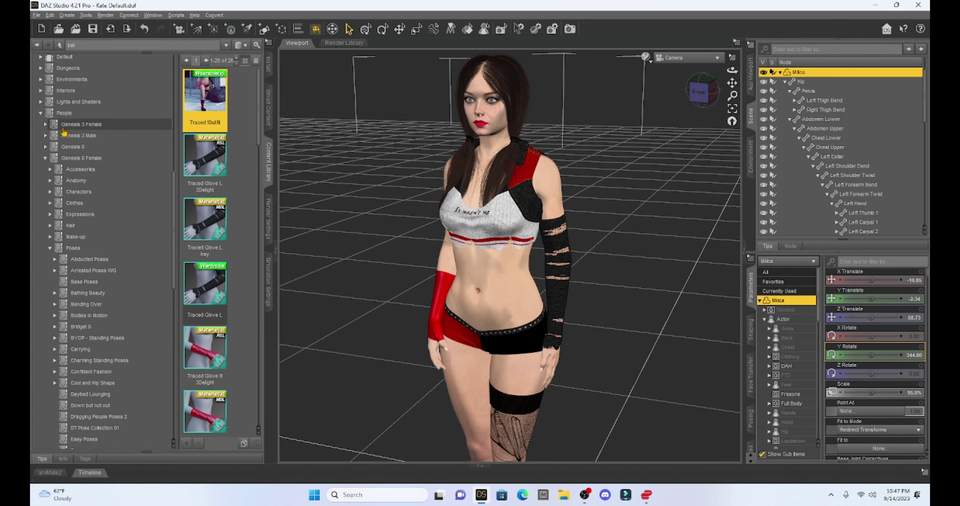
click(45, 125)
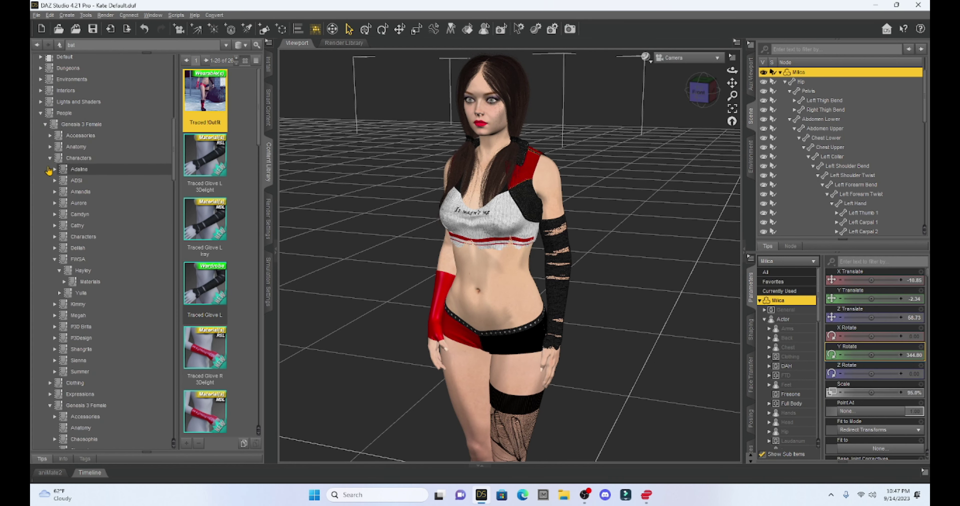
click(50, 158)
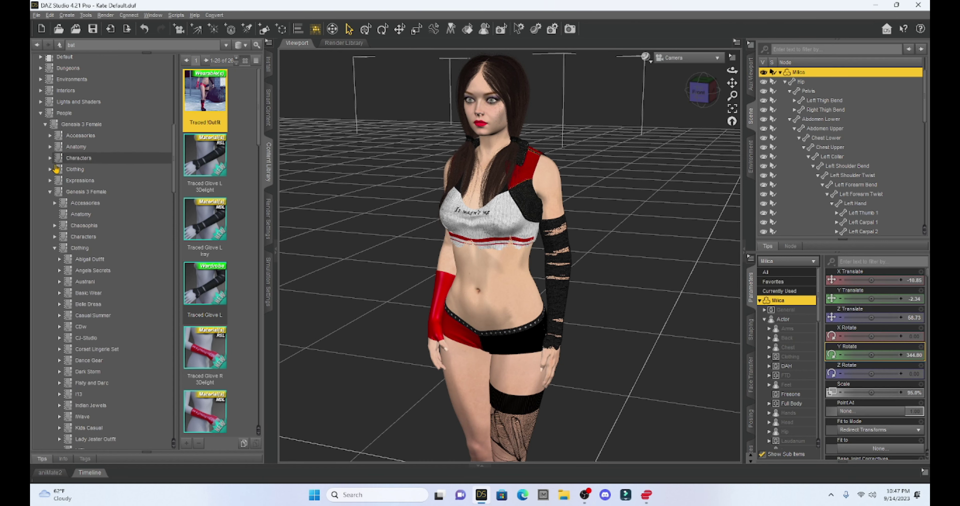
click(55, 248)
scroll(56, 246, down, 1)
click(54, 241)
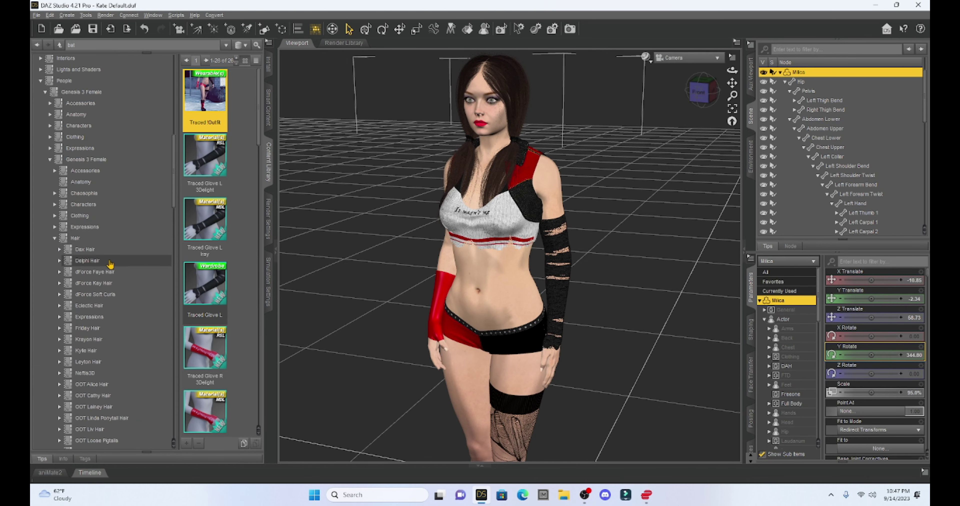
scroll(112, 264, down, 2)
scroll(110, 264, down, 2)
scroll(111, 265, down, 2)
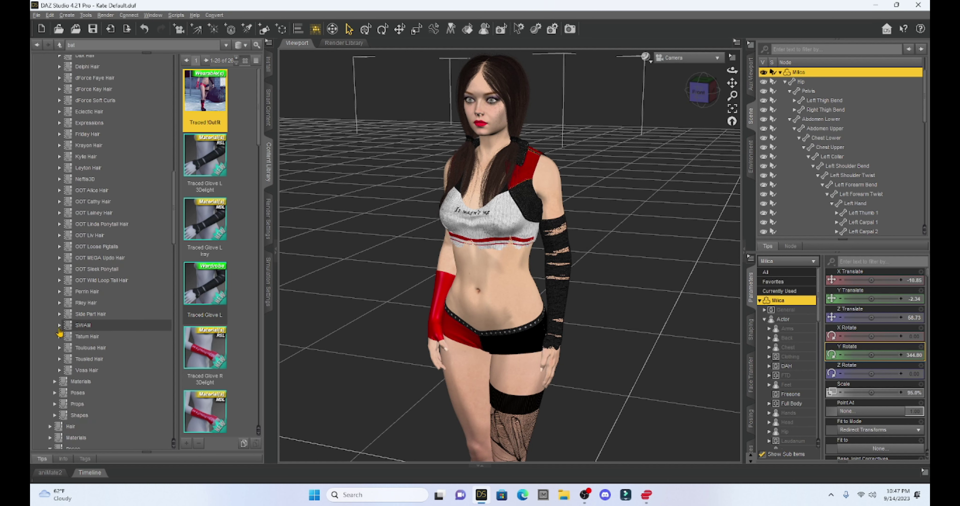
click(59, 327)
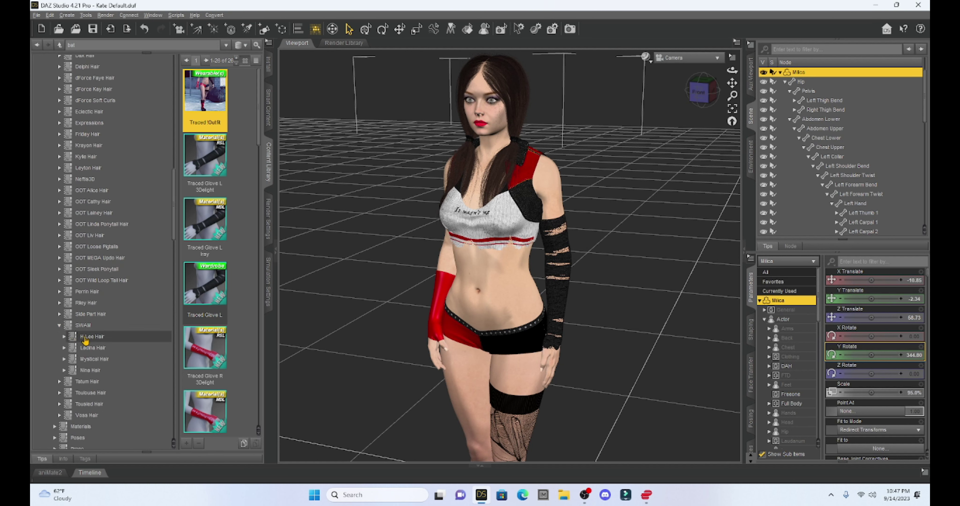
click(86, 338)
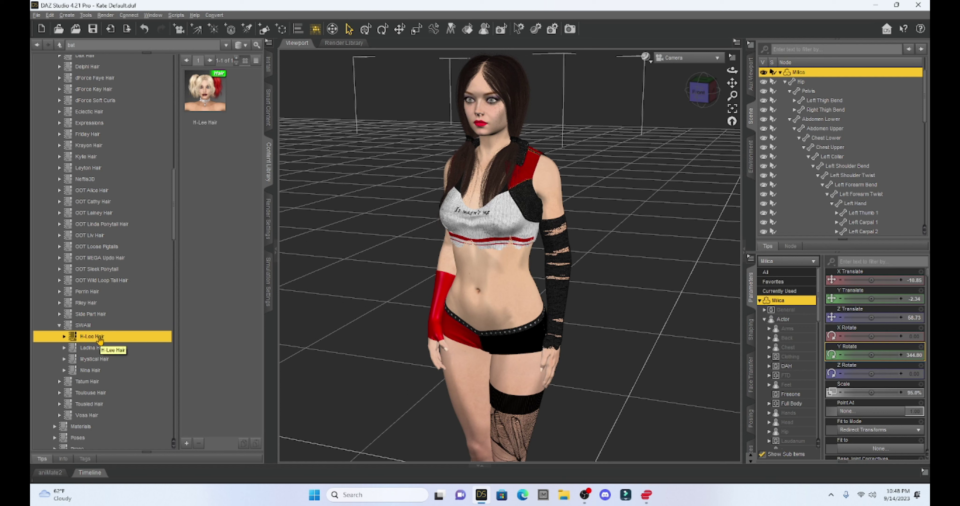
Drag H-Lee Hair onto Milica, hide Loose Pigtails Hair, and reselect Milica
drag(100, 338, 518, 87)
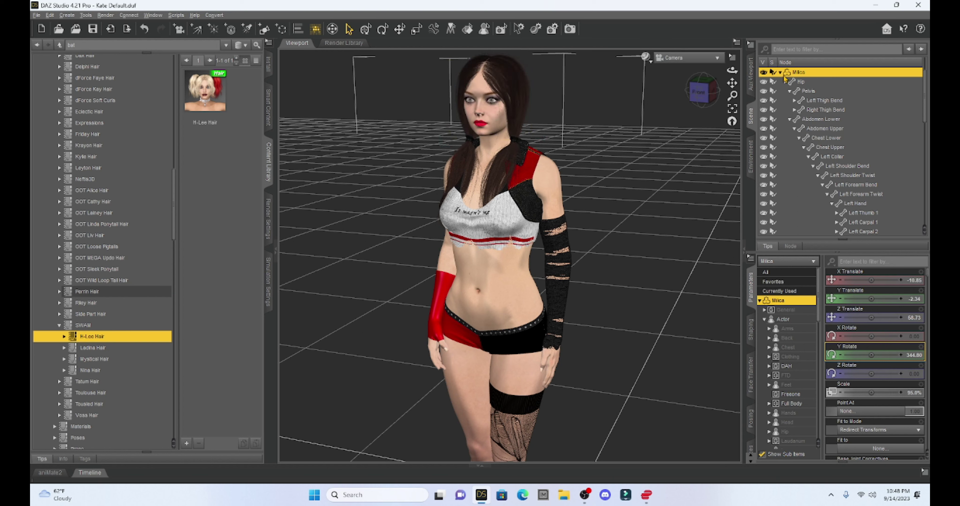
scroll(806, 159, down, 9)
scroll(801, 167, down, 1)
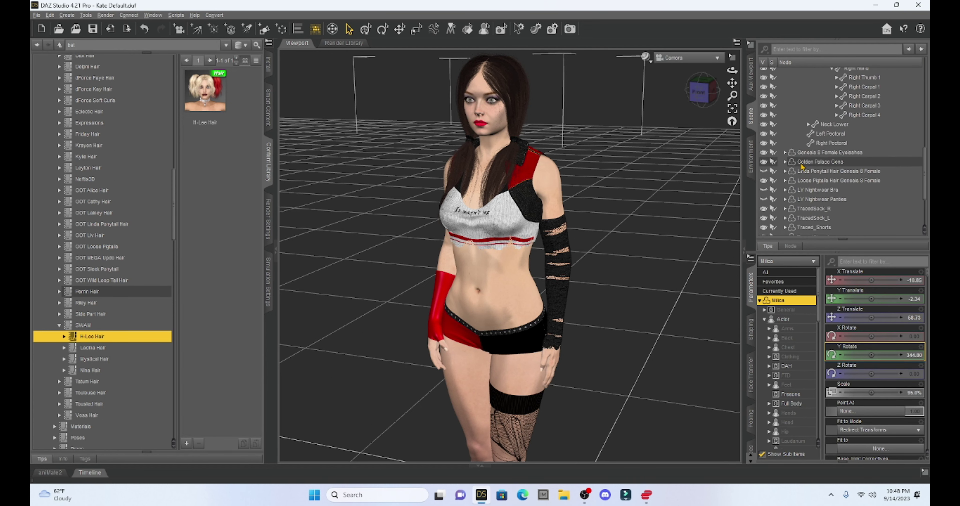
click(764, 179)
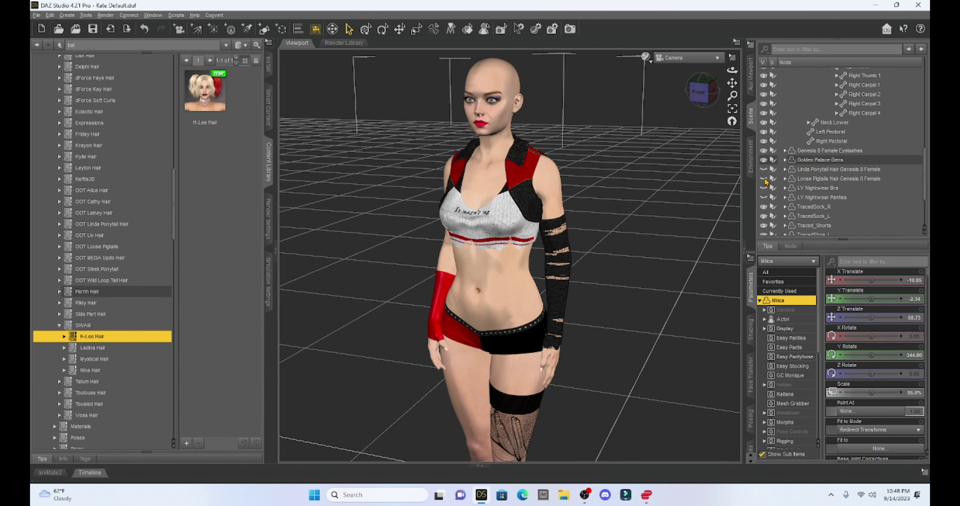
click(489, 89)
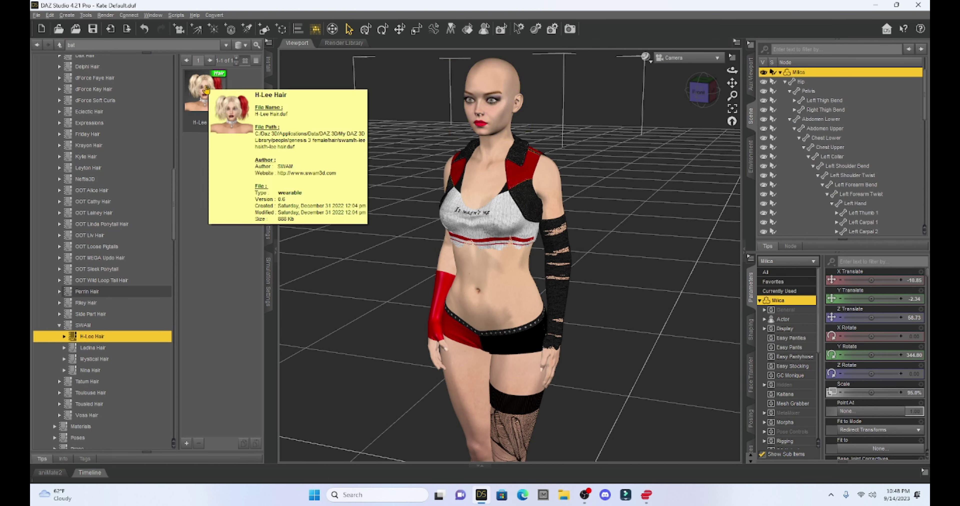
Load H-Lee Hair and auto-fit it as Genesis 3 Female Shoulder Length Hair
double_click(202, 92)
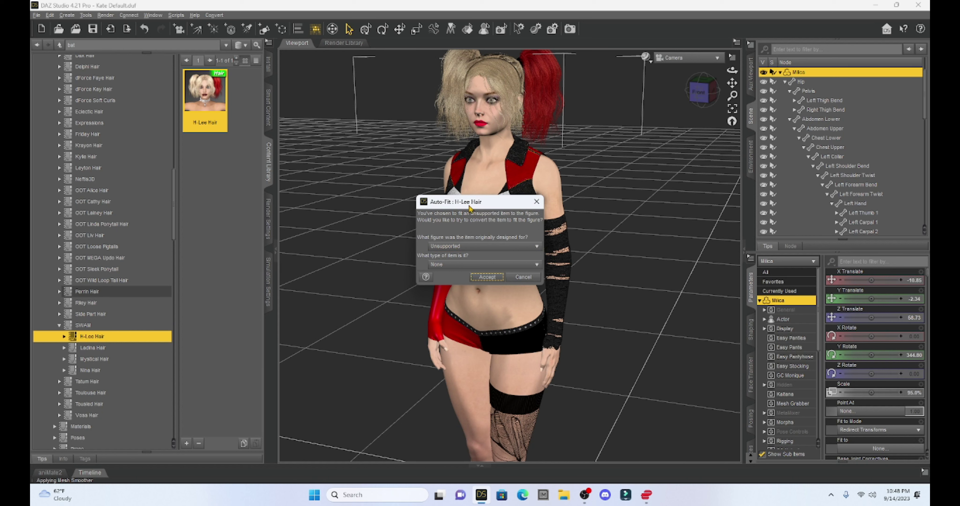
click(467, 247)
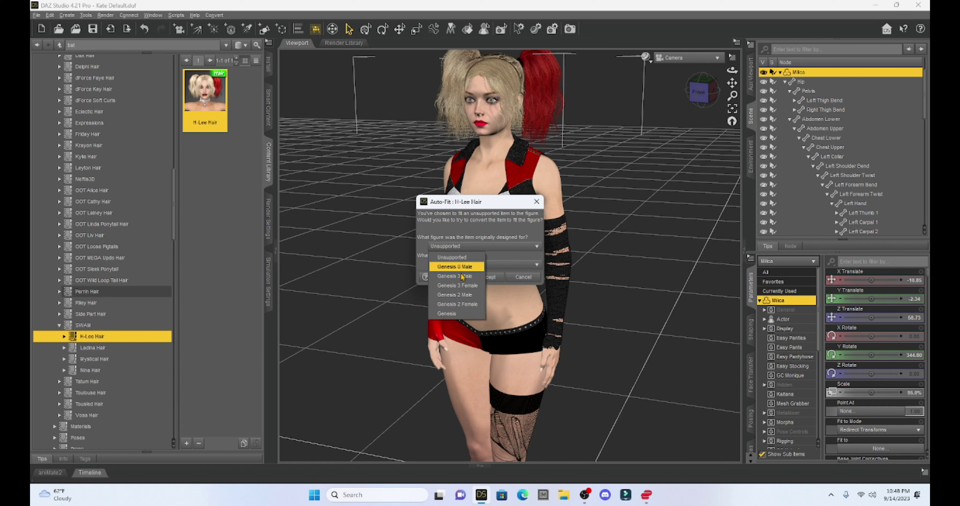
click(462, 286)
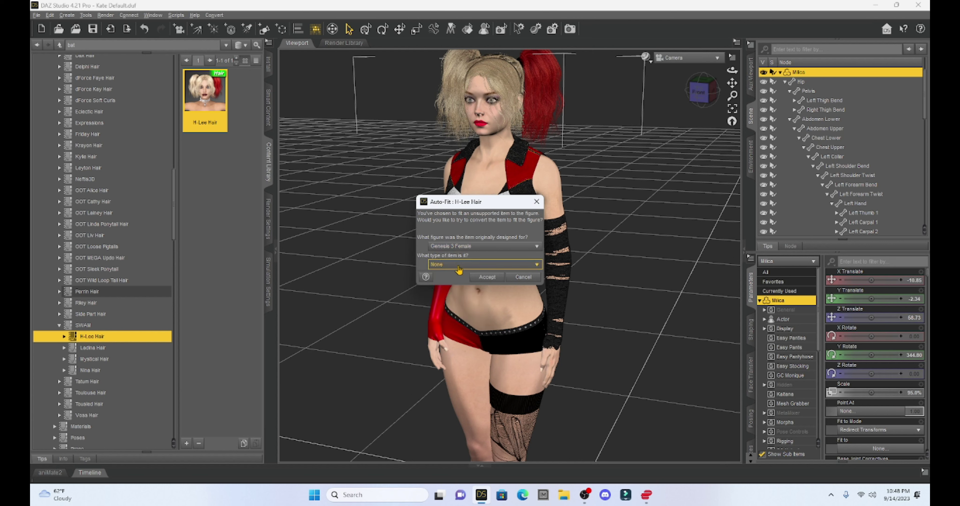
click(456, 266)
mouse_move(454, 306)
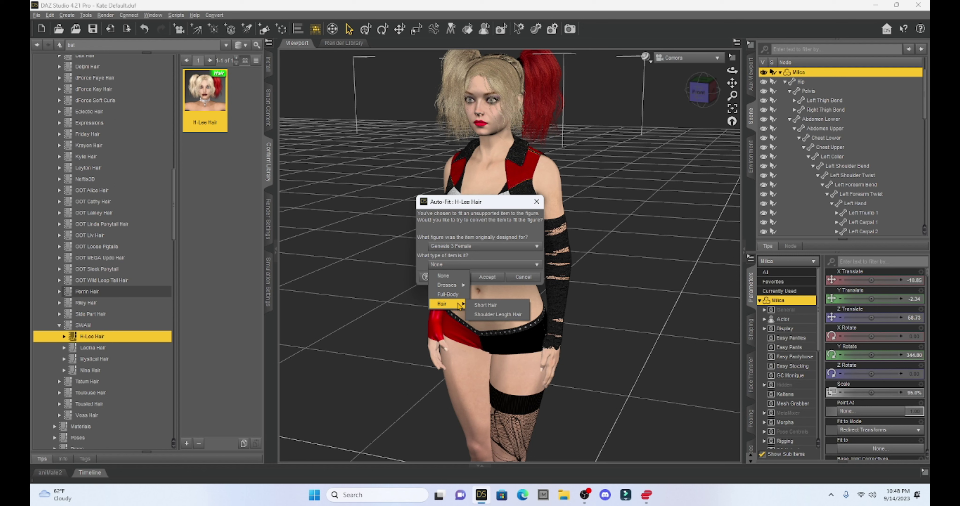
click(490, 315)
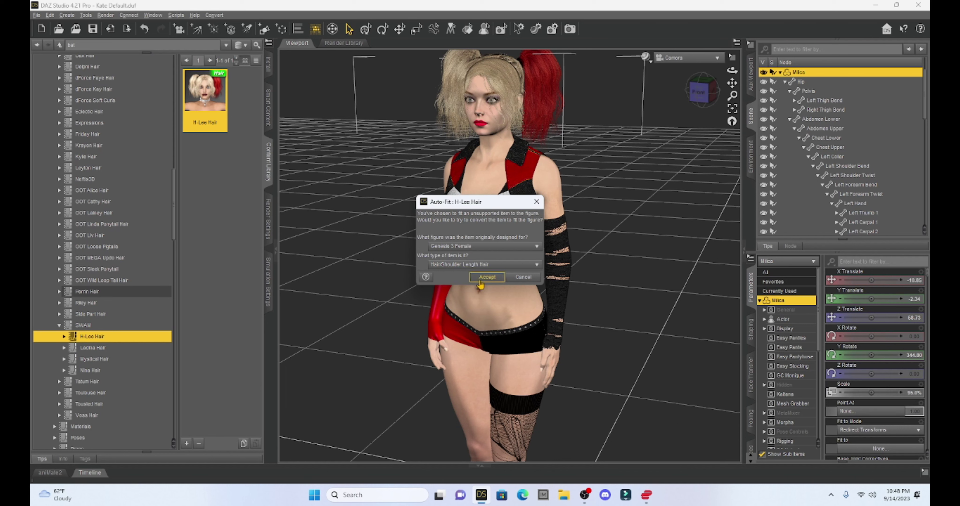
click(485, 278)
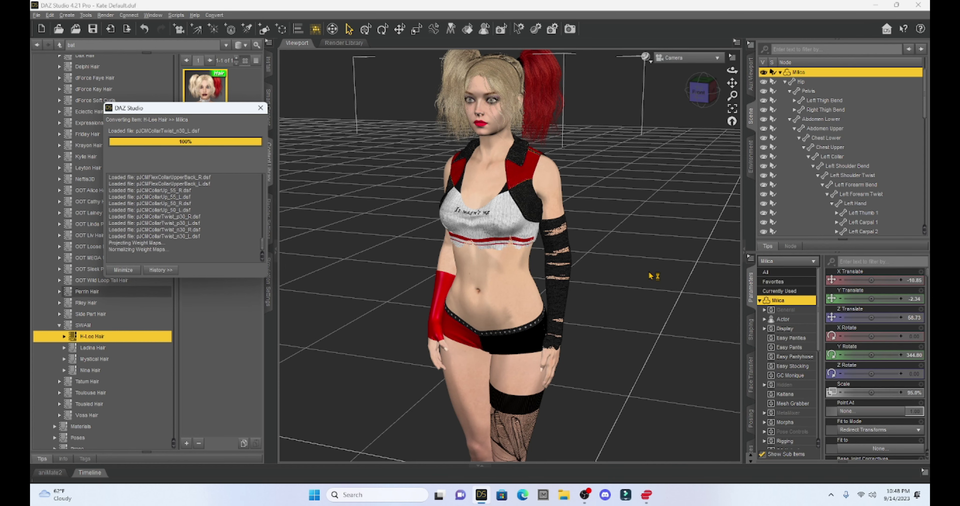
Frame the face and apply H-Lee Hair's Iray Half Color 07 RI preset for blue and red pigtails
mouse_move(730, 84)
mouse_down()
mouse_move(700, 92)
mouse_move(732, 83)
mouse_up()
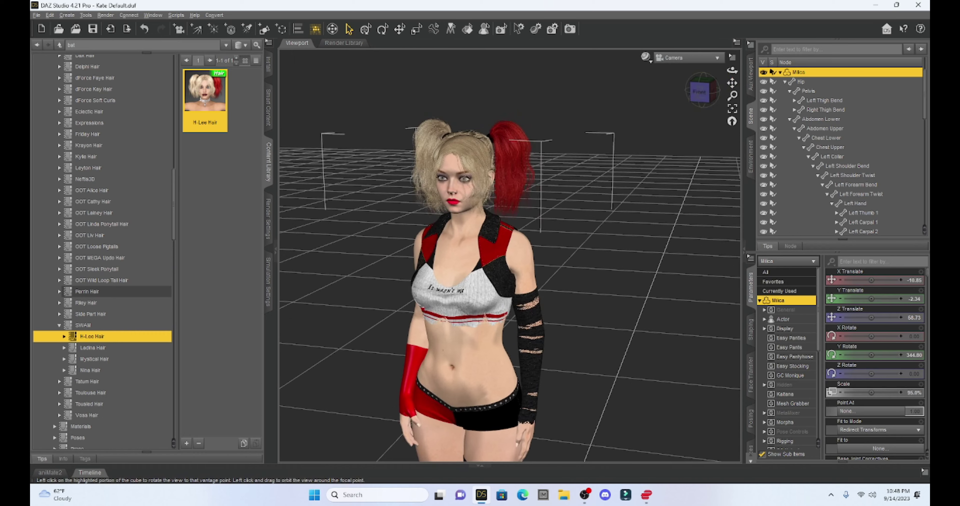
click(700, 92)
right_drag(732, 83, 732, 83)
scroll(820, 161, down, 5)
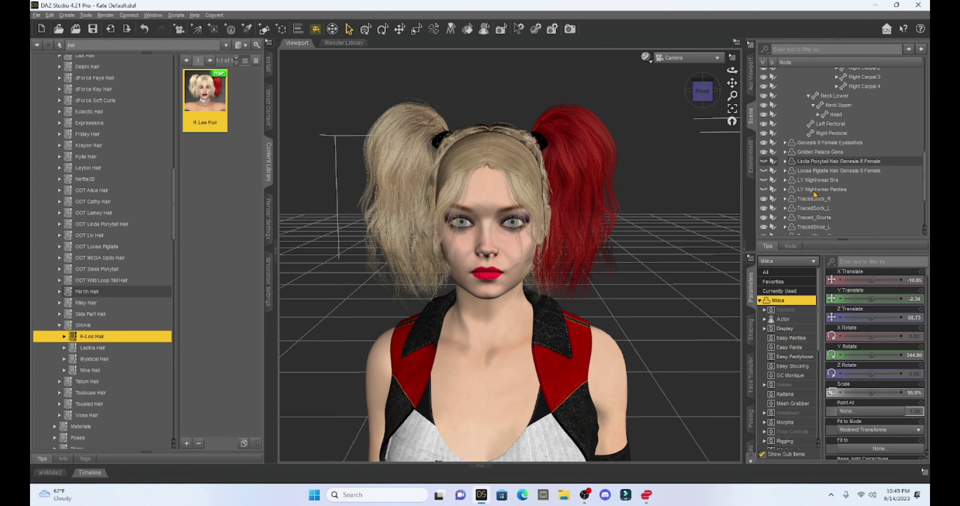
scroll(814, 193, down, 1)
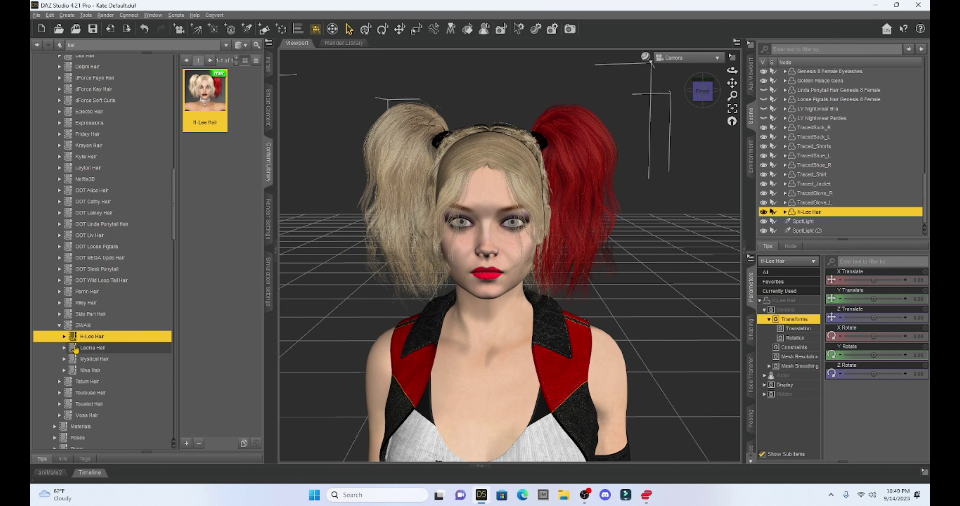
click(64, 337)
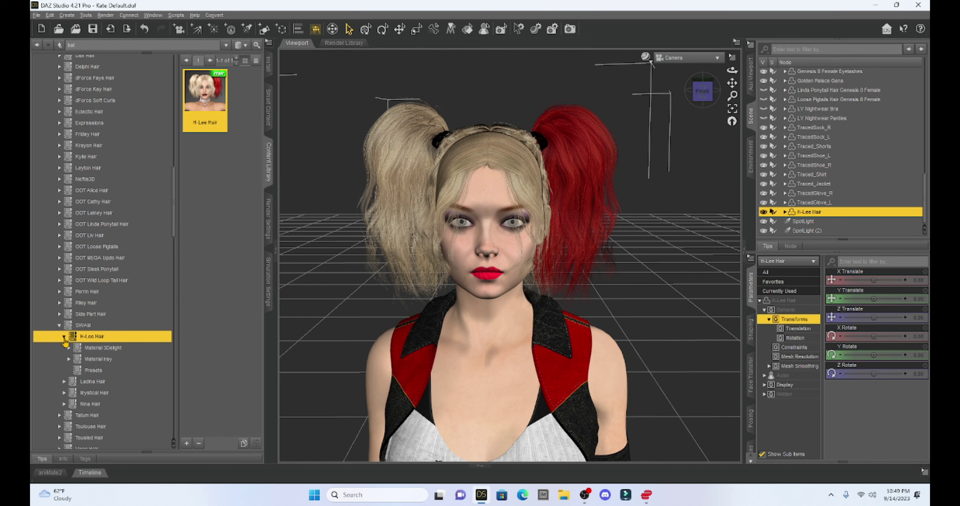
drag(732, 83, 733, 94)
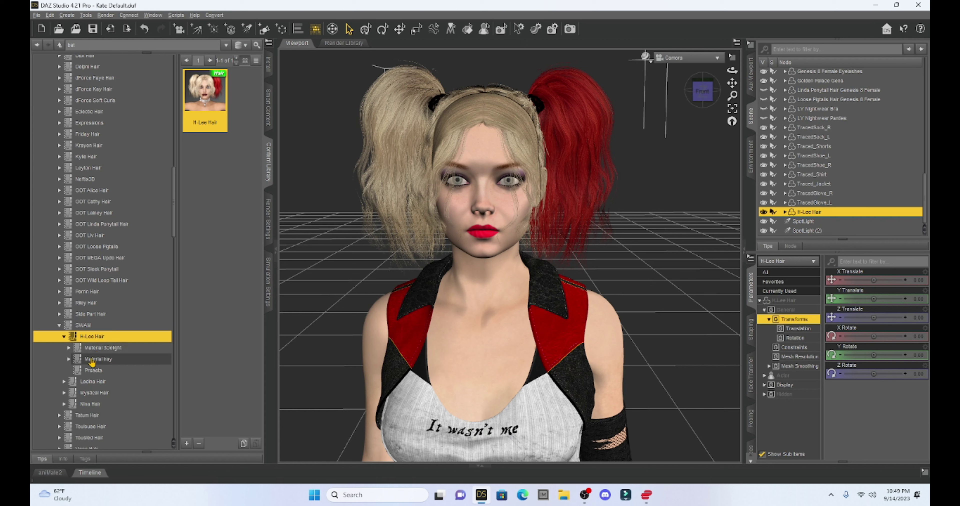
click(92, 360)
click(68, 359)
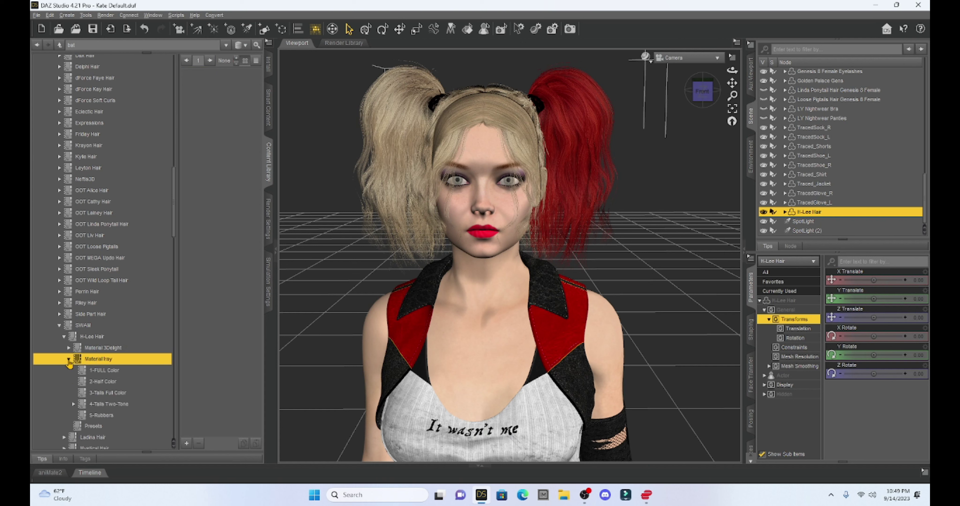
click(99, 381)
scroll(226, 348, down, 10)
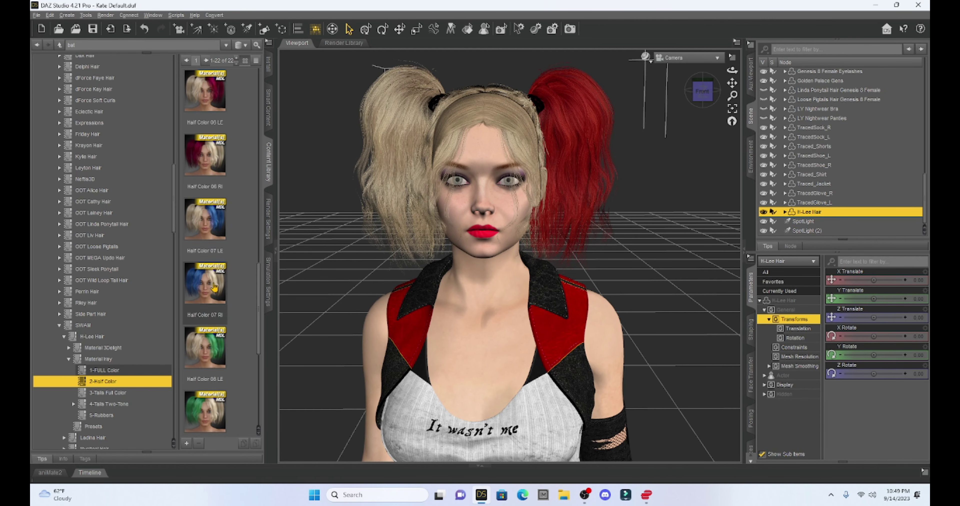
double_click(214, 286)
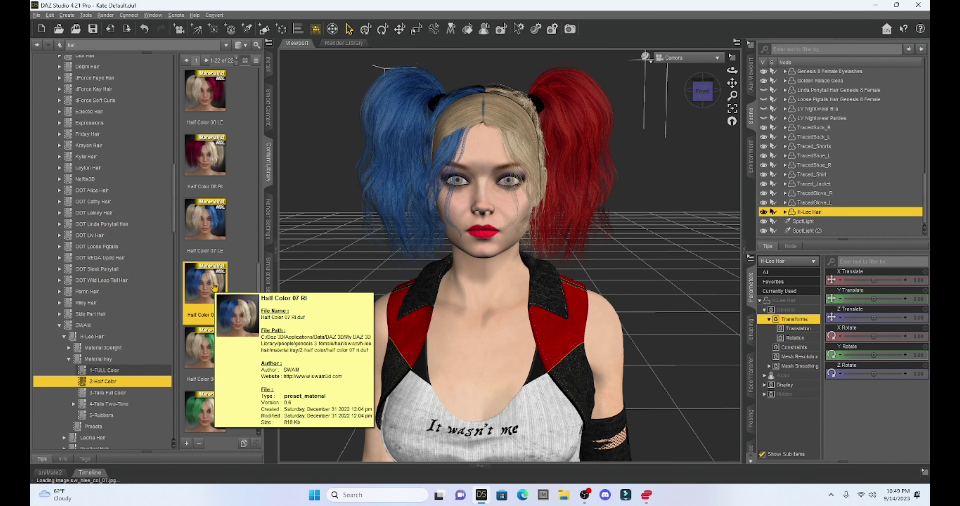
Collapse the Hair folder and expand Genesis 3 Female > Characters > FWSA > Hayley in the Content Library
scroll(501, 210, down, 6)
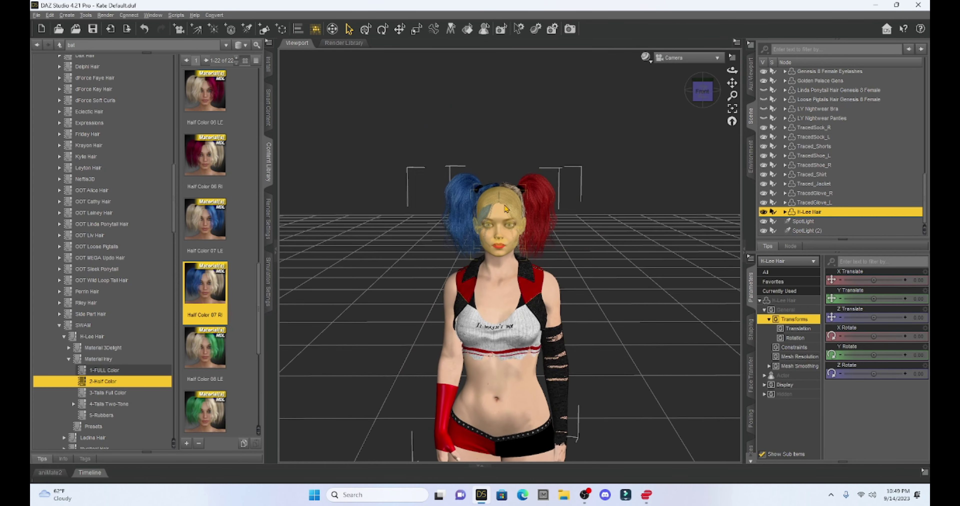
drag(732, 83, 630, 265)
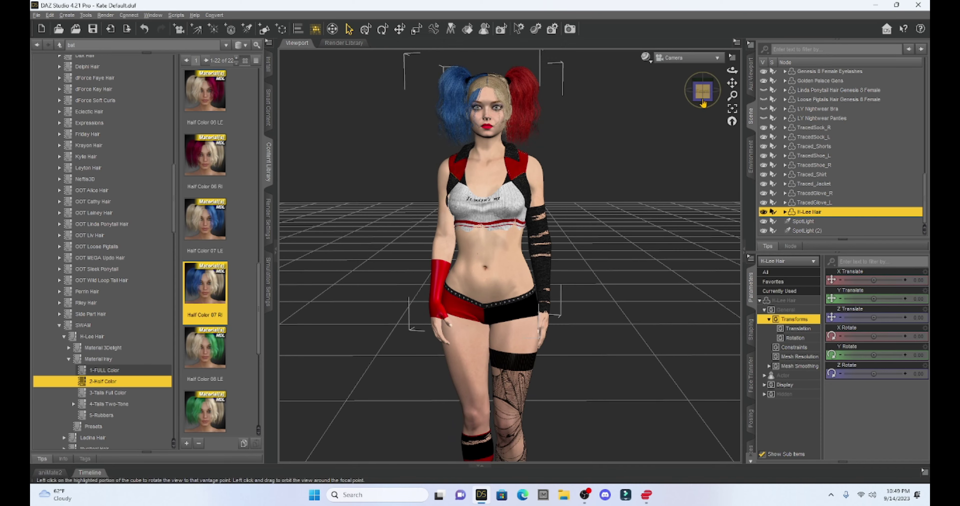
mouse_move(702, 92)
mouse_down()
mouse_move(693, 94)
mouse_move(700, 105)
mouse_up()
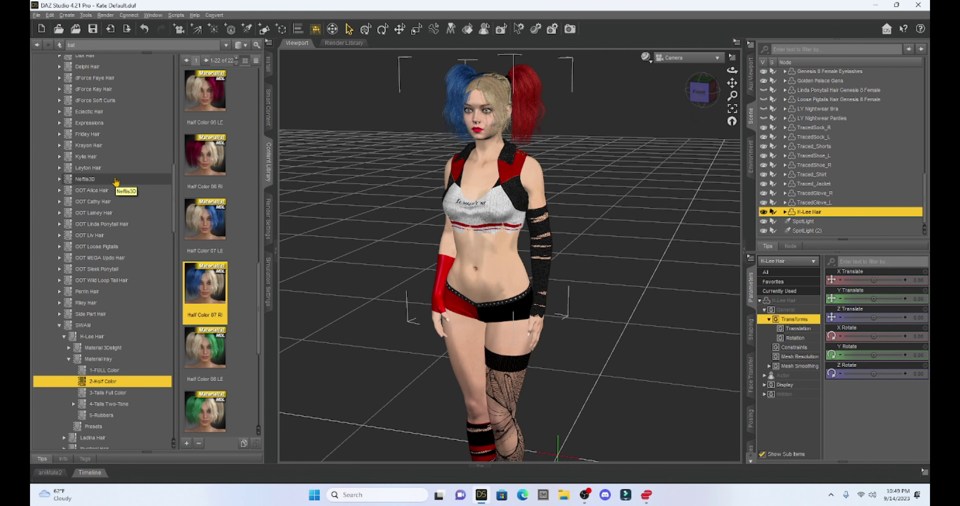
scroll(116, 181, up, 2)
scroll(116, 181, up, 4)
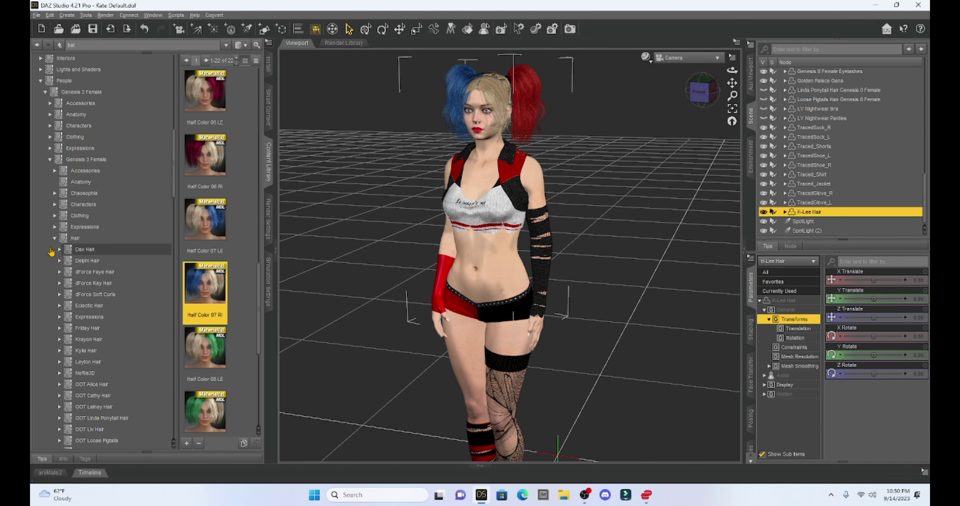
click(54, 238)
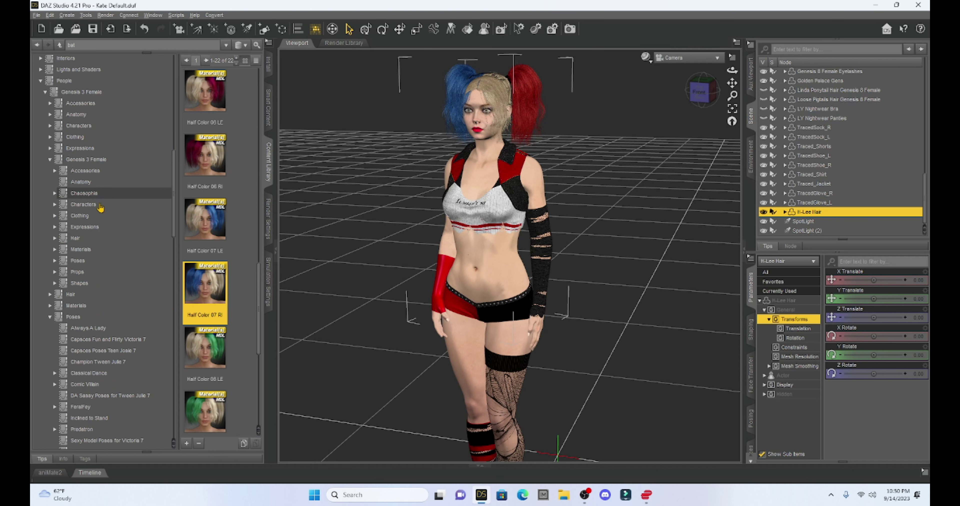
click(55, 207)
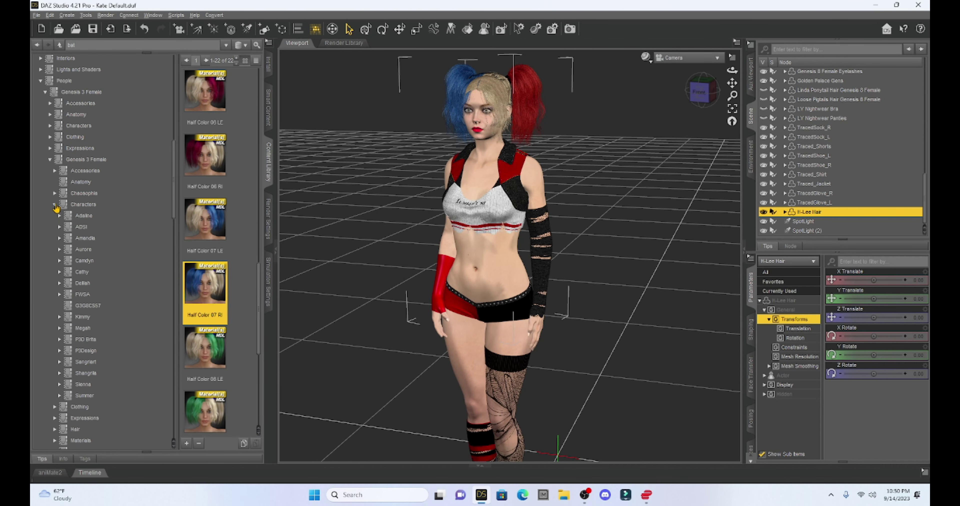
scroll(97, 264, down, 2)
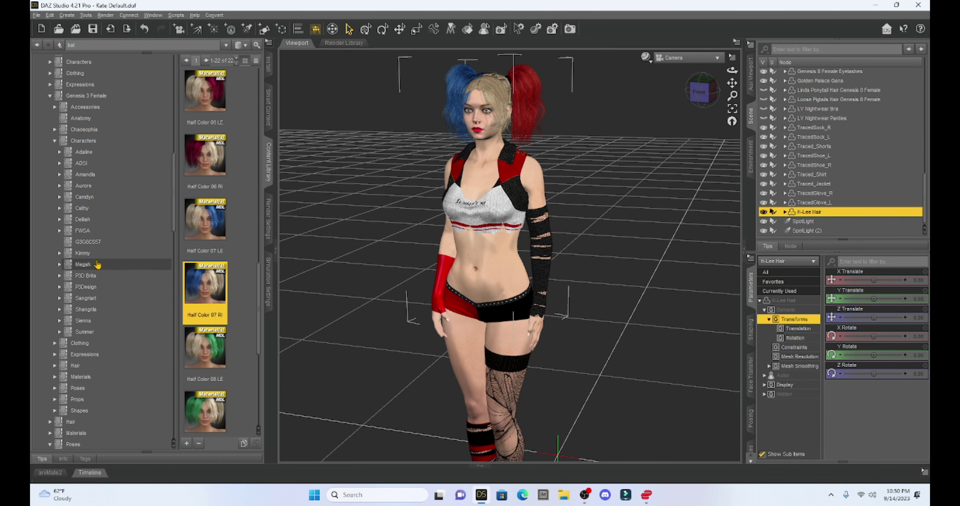
click(74, 230)
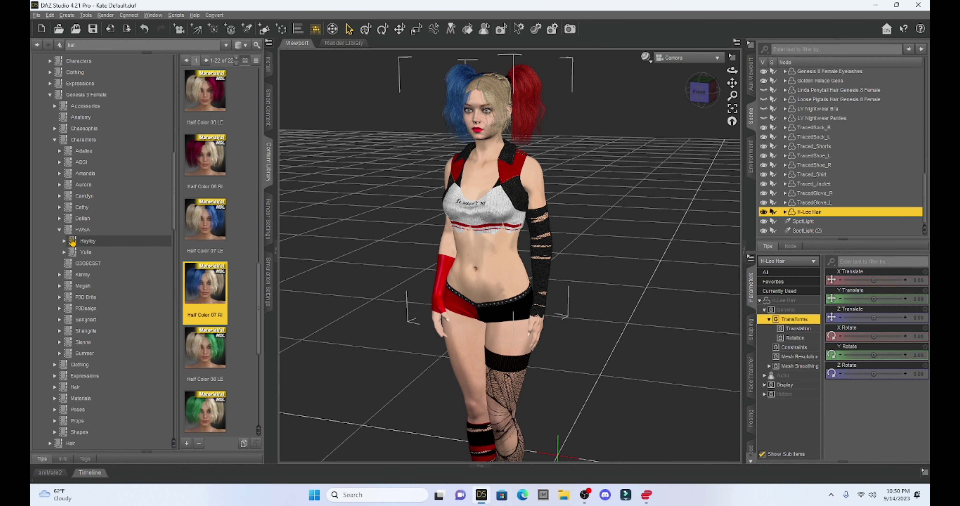
click(75, 242)
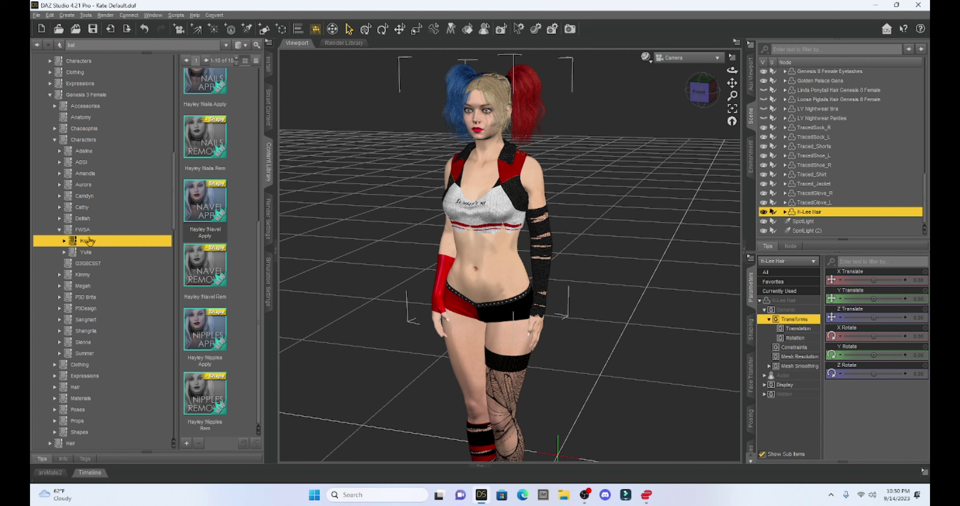
click(64, 242)
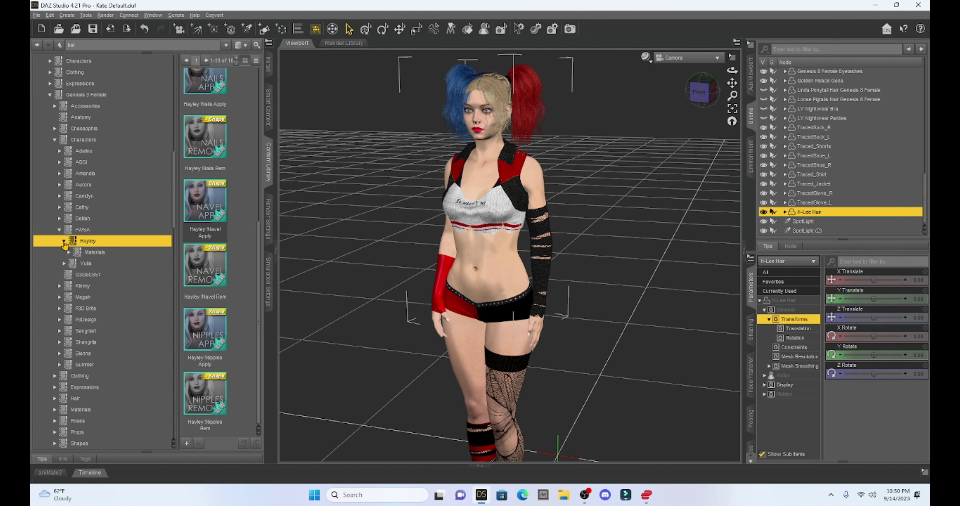
Expand Hayley's Materials folder into its groups and bring the camera in on the upper body
click(94, 253)
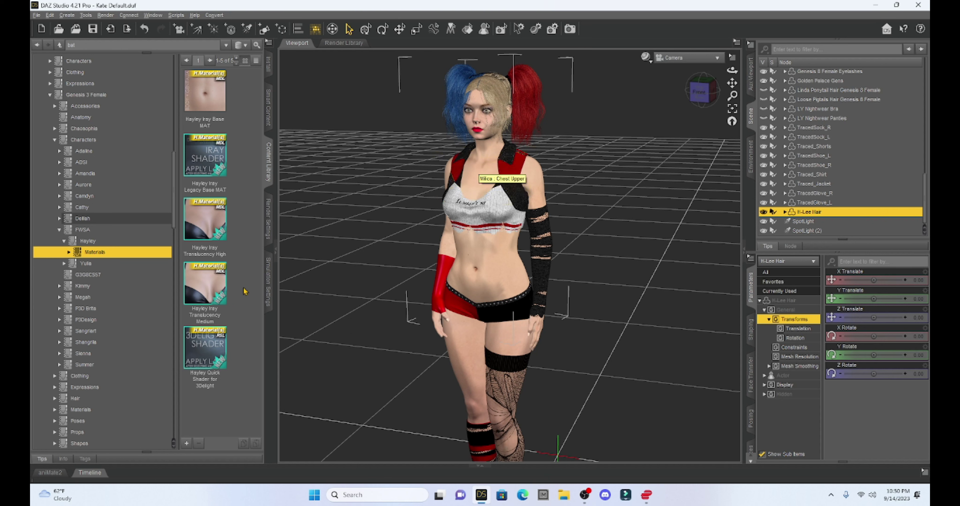
click(69, 252)
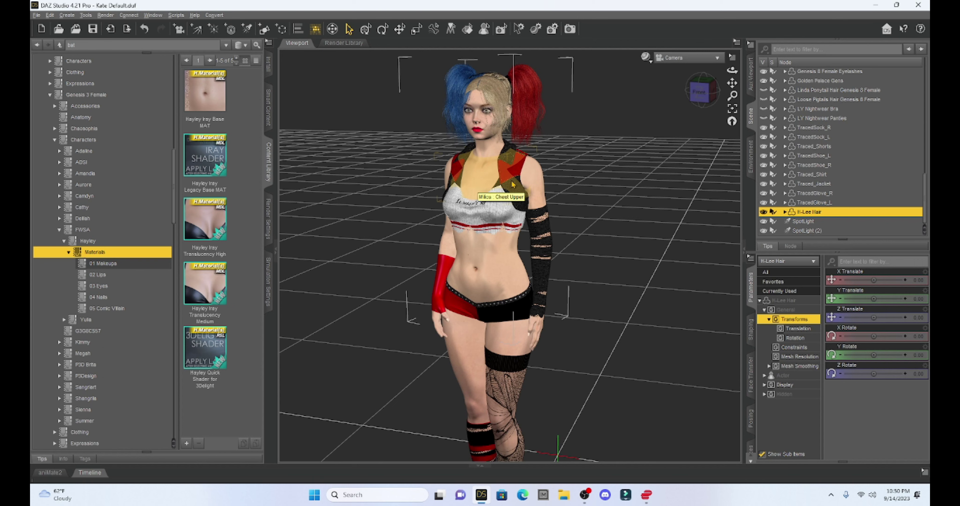
right_drag(732, 83, 732, 63)
scroll(617, 235, up, 4)
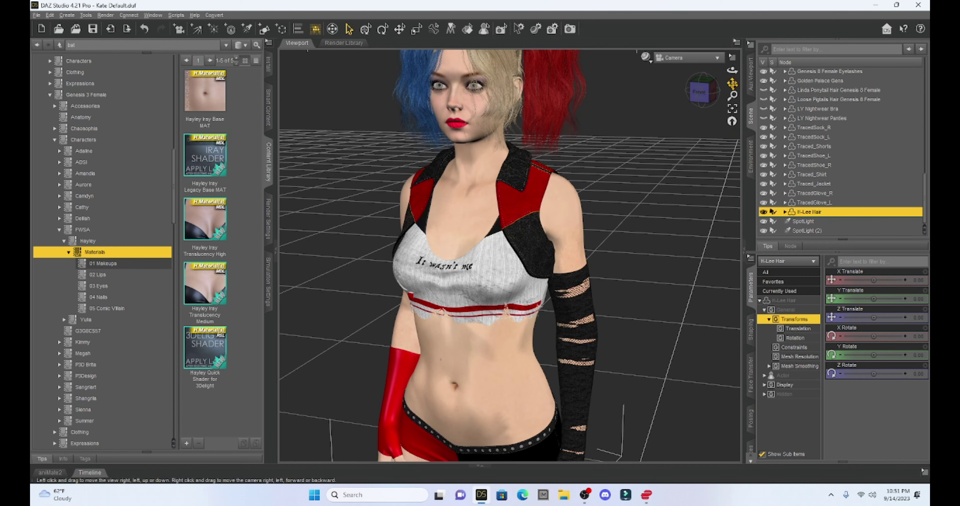
right_drag(732, 84, 732, 78)
drag(731, 80, 731, 84)
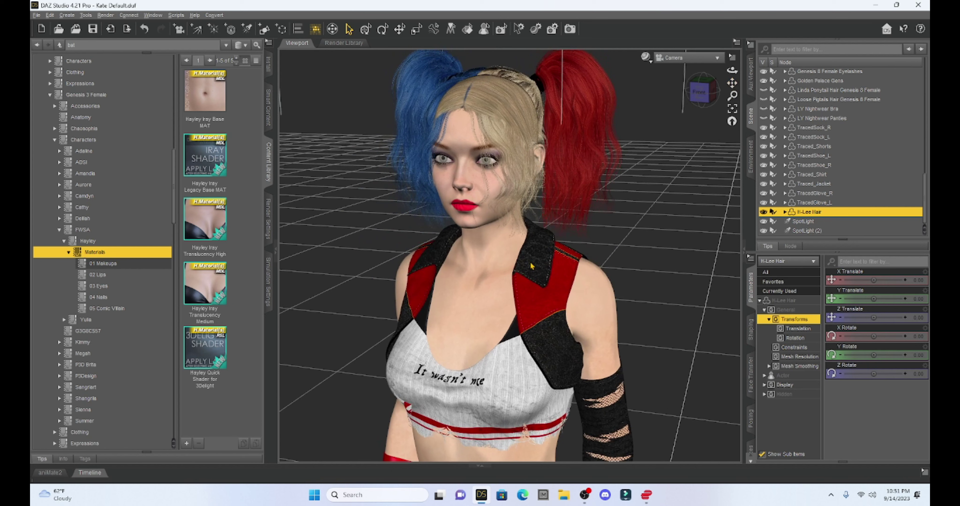
Apply the Hayley Iray Base MAT skin to the selected Milica figure
click(491, 283)
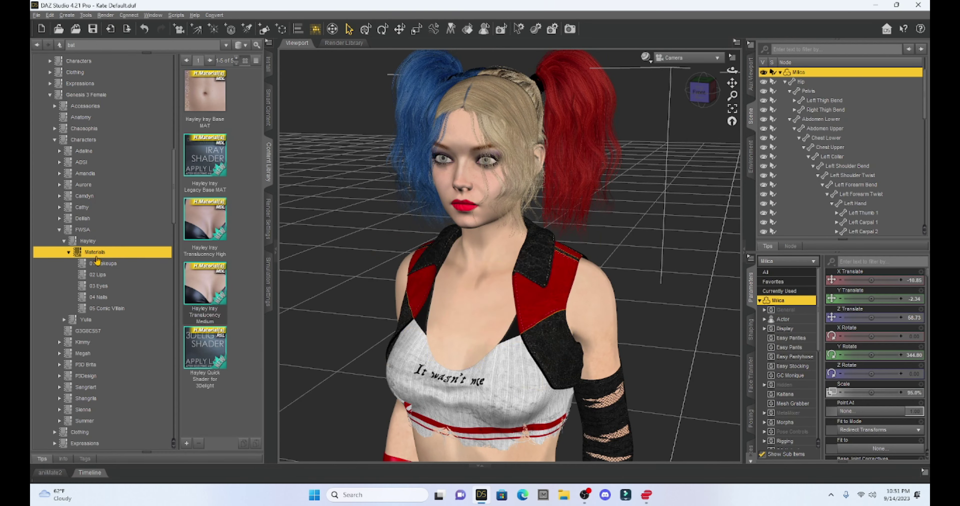
mouse_move(222, 107)
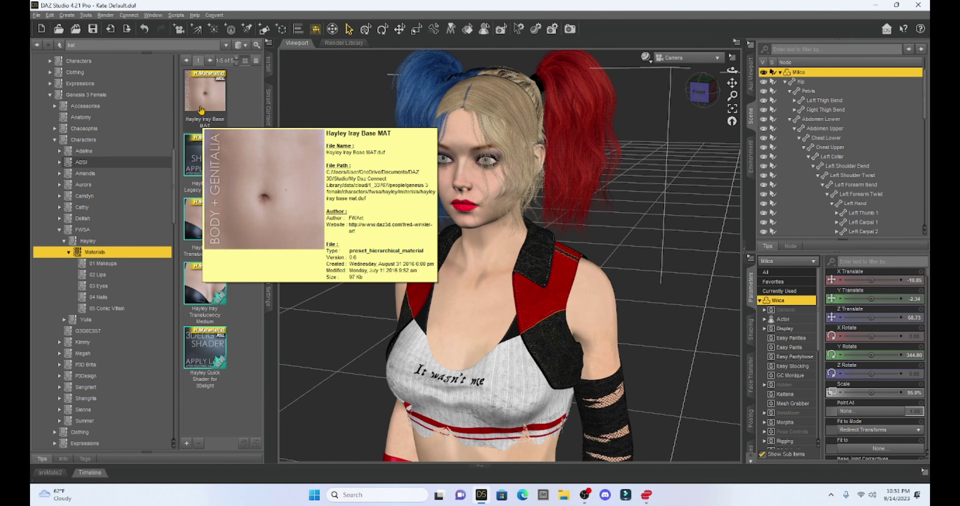
double_click(202, 100)
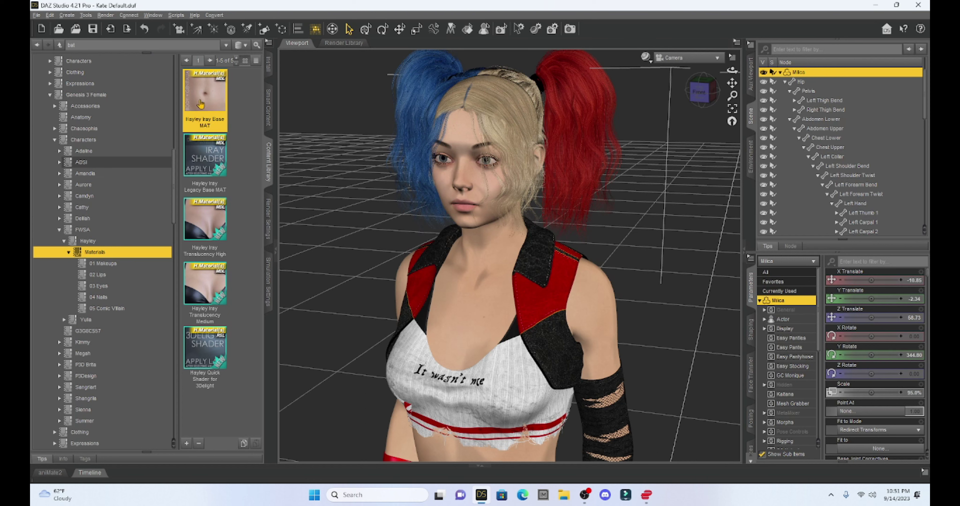
Apply the Hayley Makeup 05 eye makeup to Milica
click(98, 264)
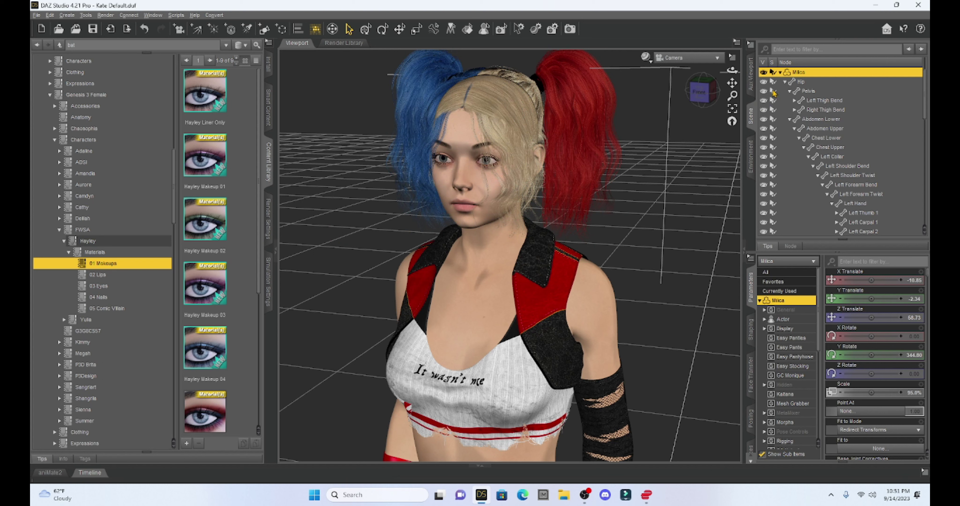
scroll(235, 199, down, 3)
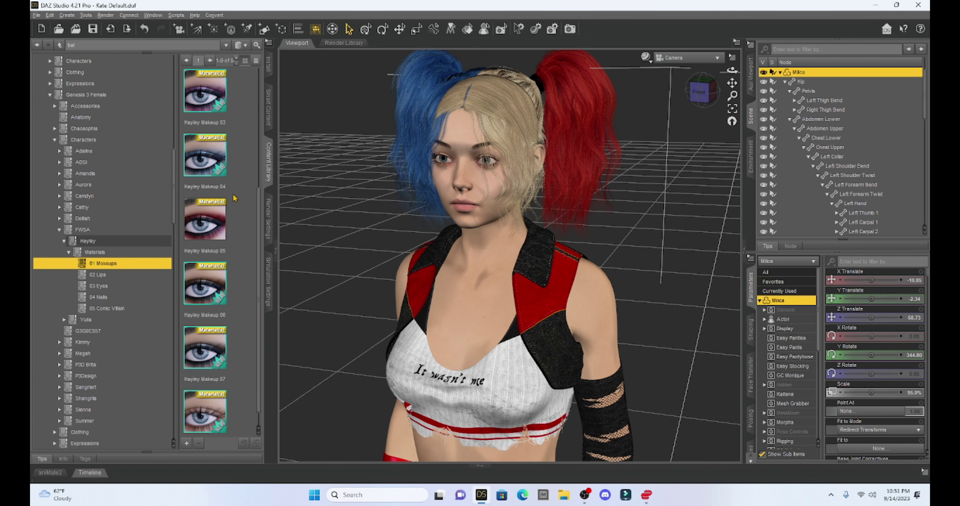
double_click(211, 232)
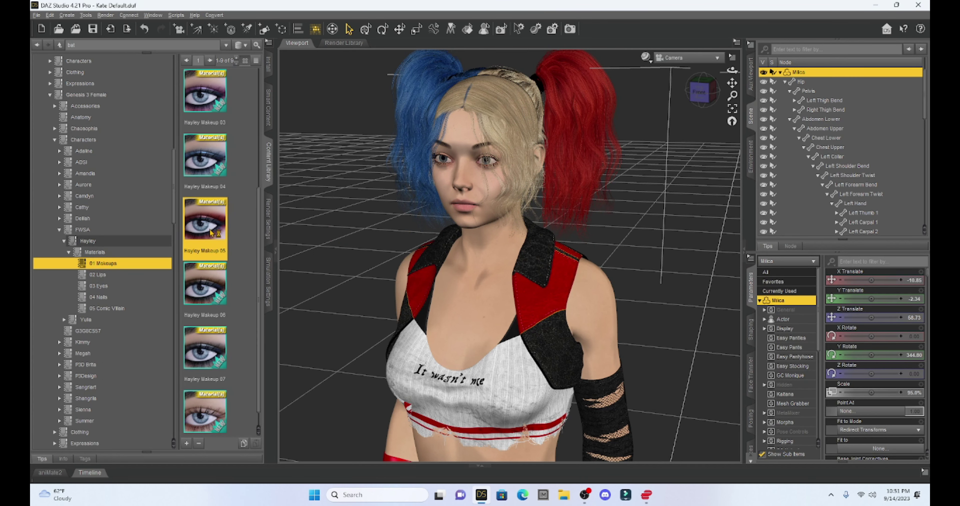
Apply the pink Hayley Lips 04 material and list the 05 Comic Villain nail presets
scroll(211, 233, down, 1)
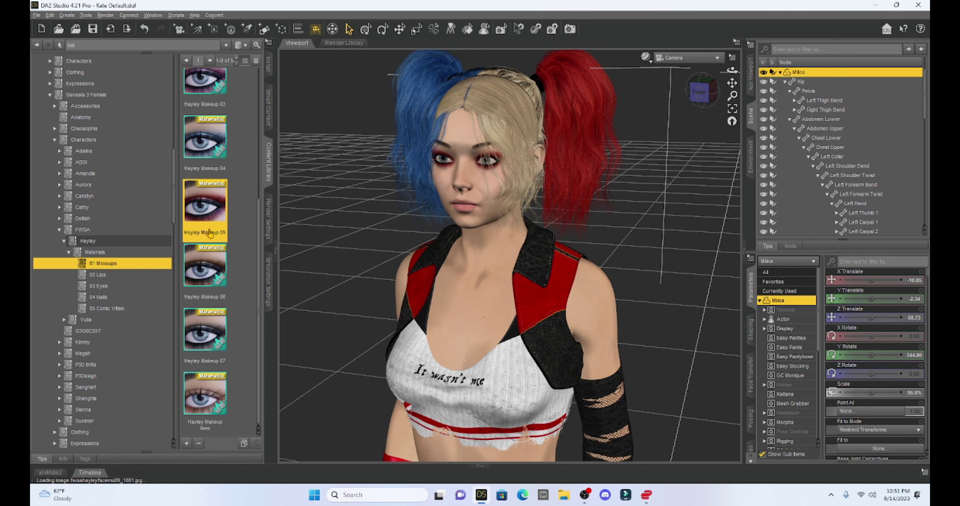
click(97, 274)
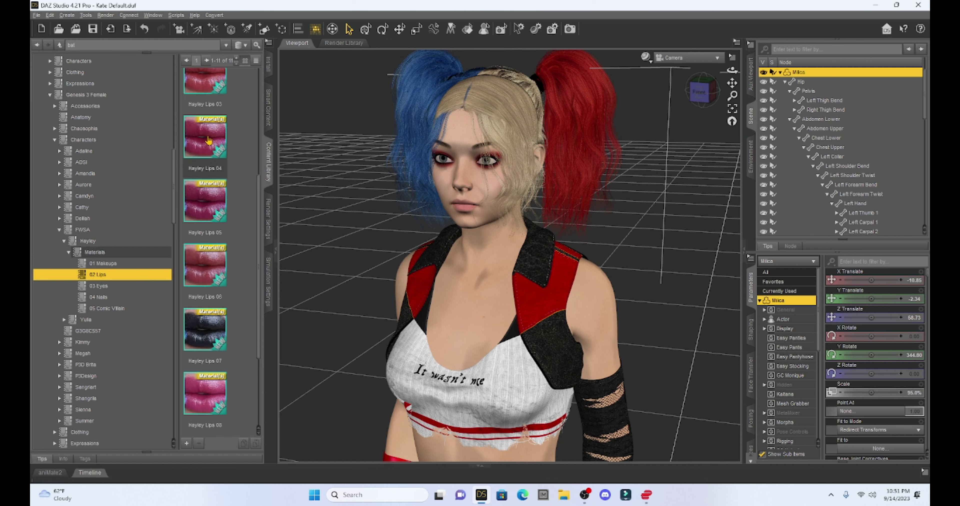
double_click(209, 141)
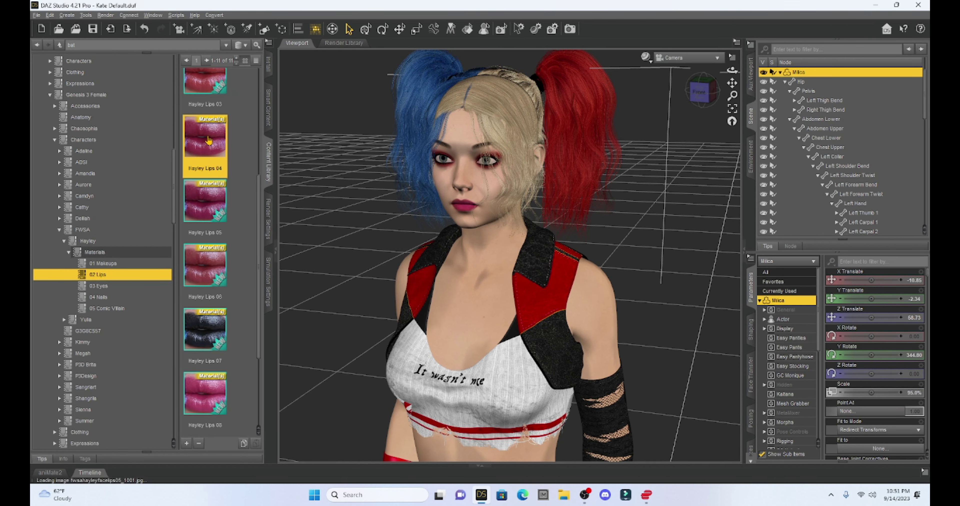
click(107, 308)
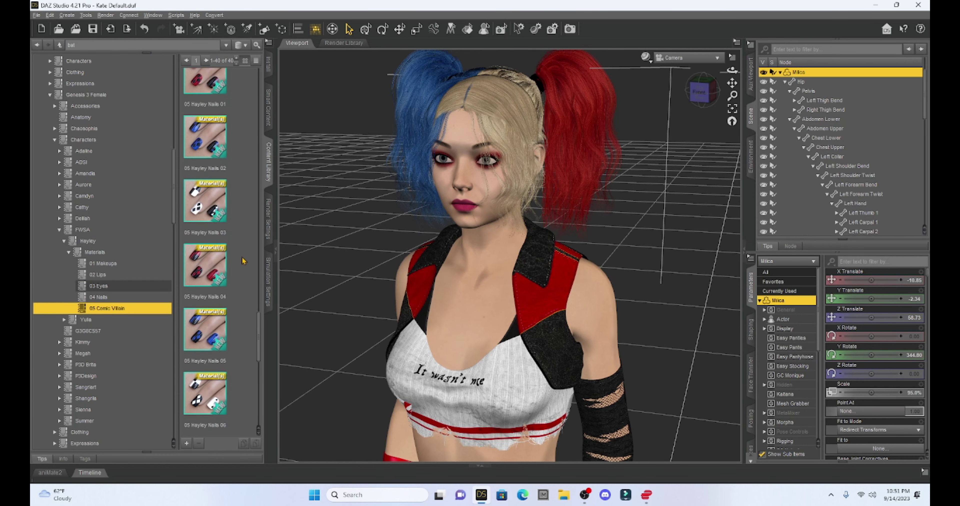
Frame Milica's hands and apply the 05 Hayley Nails 08 blue and red polish
scroll(243, 261, down, 5)
scroll(494, 220, down, 1)
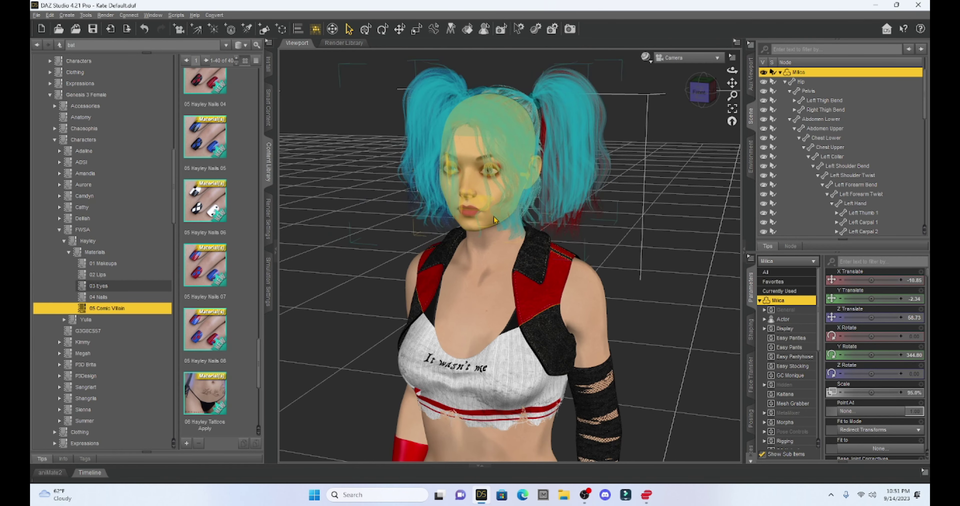
mouse_move(732, 83)
mouse_down()
mouse_move(732, 70)
mouse_move(732, 98)
mouse_up()
scroll(596, 279, up, 2)
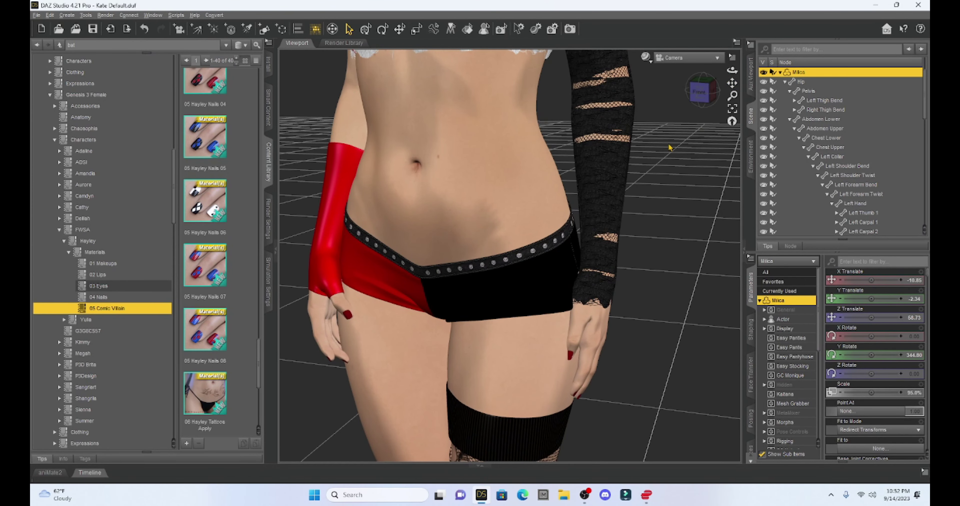
scroll(622, 136, down, 1)
click(621, 131)
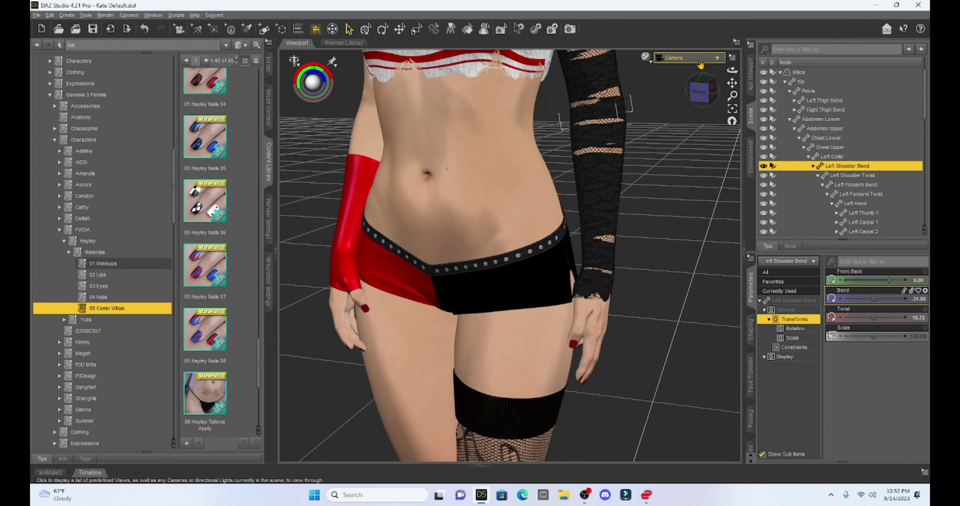
click(484, 183)
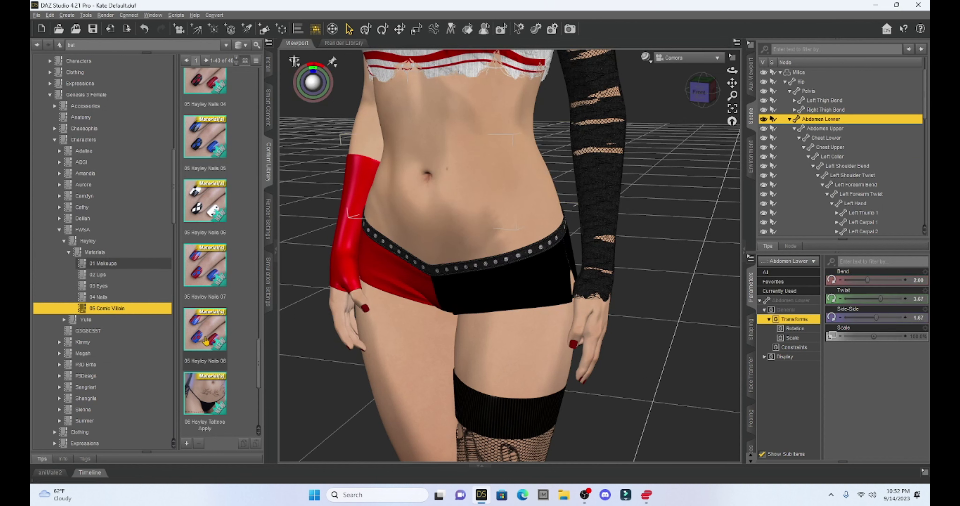
double_click(205, 339)
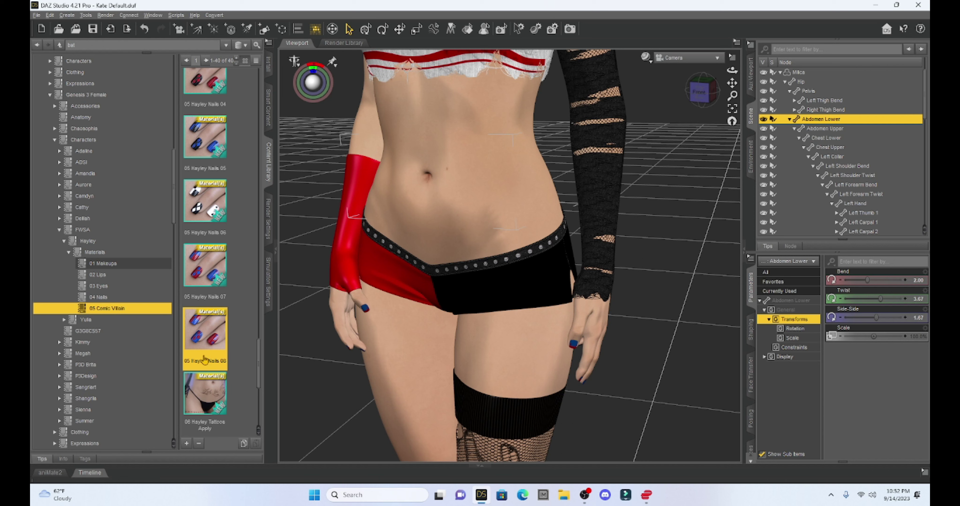
scroll(200, 359, down, 3)
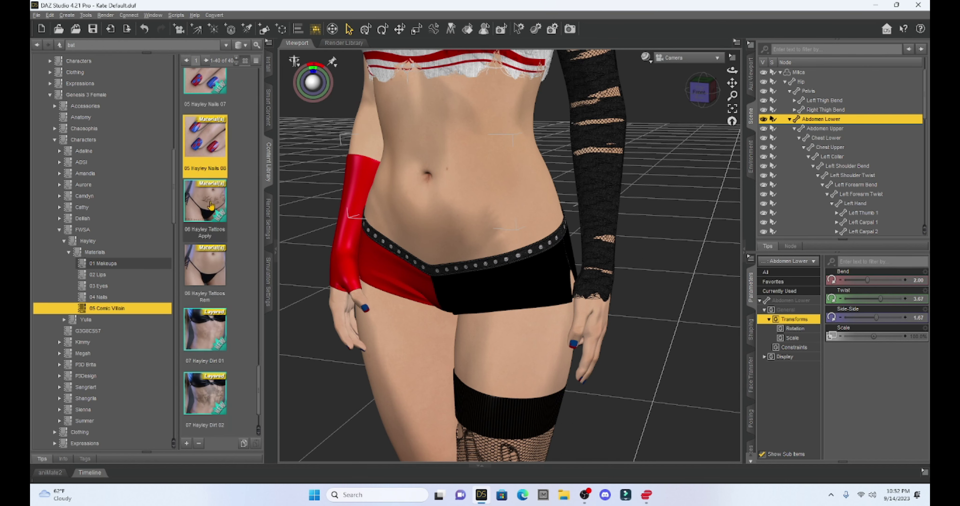
Apply 06 Hayley Tattoos Apply, then zoom out to see tattoos on torso, arms and legs
mouse_move(210, 205)
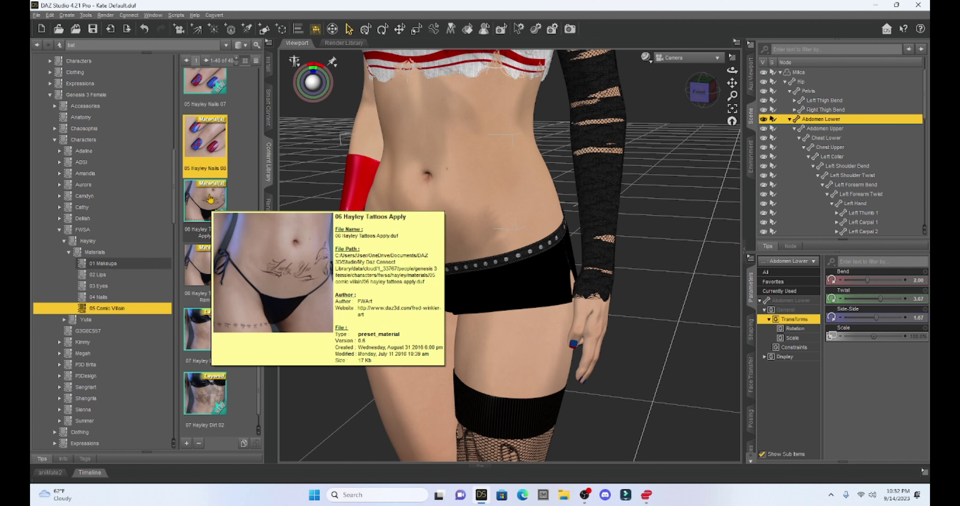
double_click(209, 199)
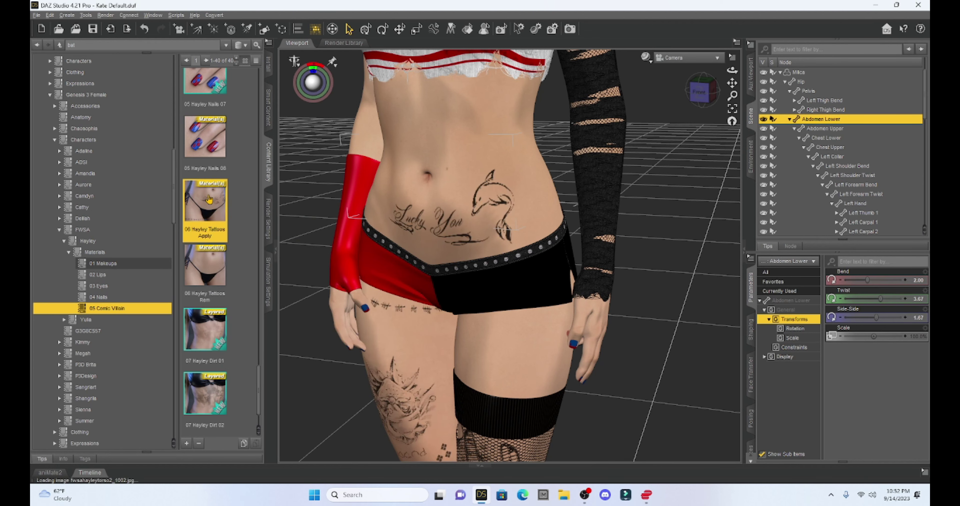
scroll(695, 147, down, 5)
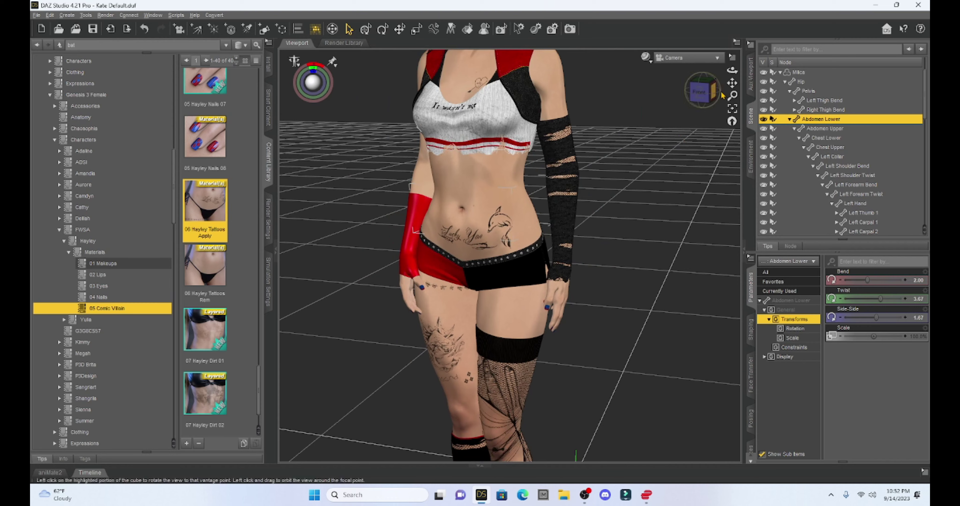
mouse_move(732, 82)
mouse_down()
mouse_move(697, 98)
mouse_move(732, 81)
mouse_up()
scroll(594, 231, down, 3)
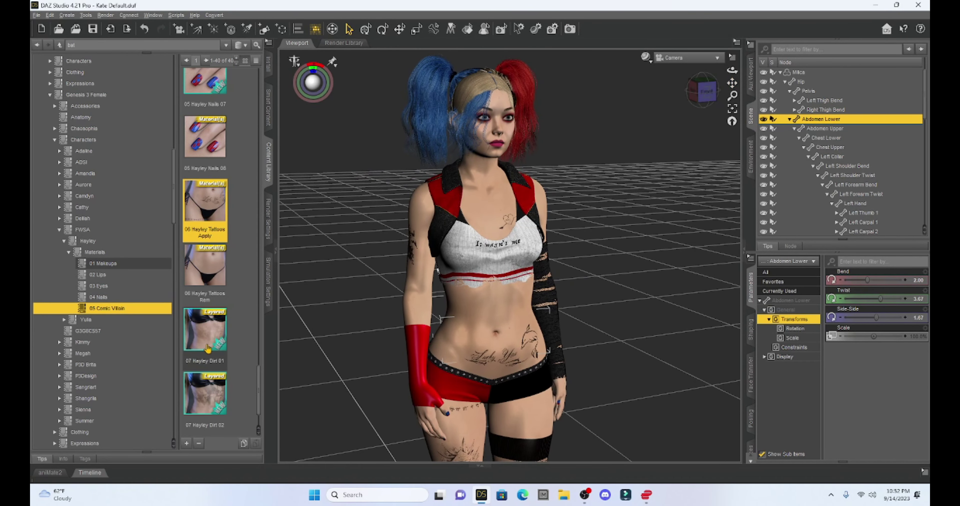
scroll(211, 344, down, 1)
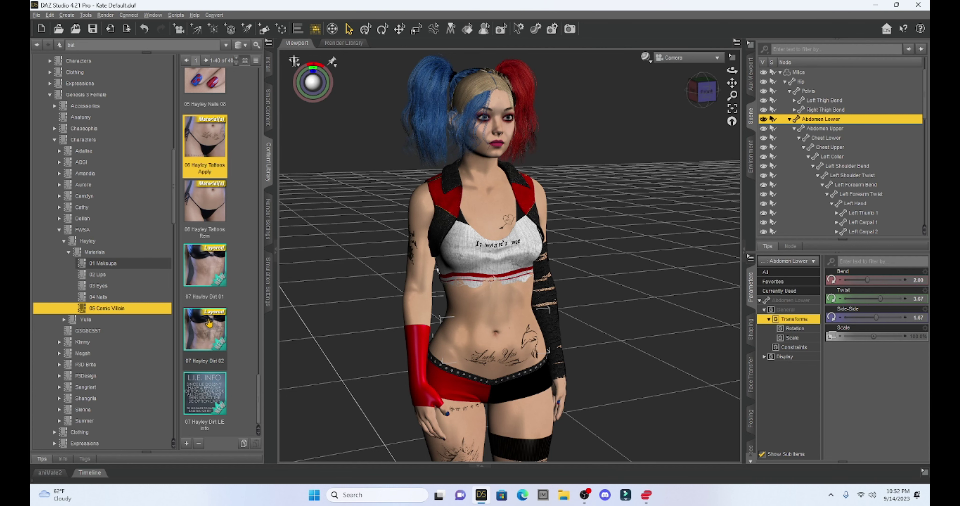
mouse_move(209, 323)
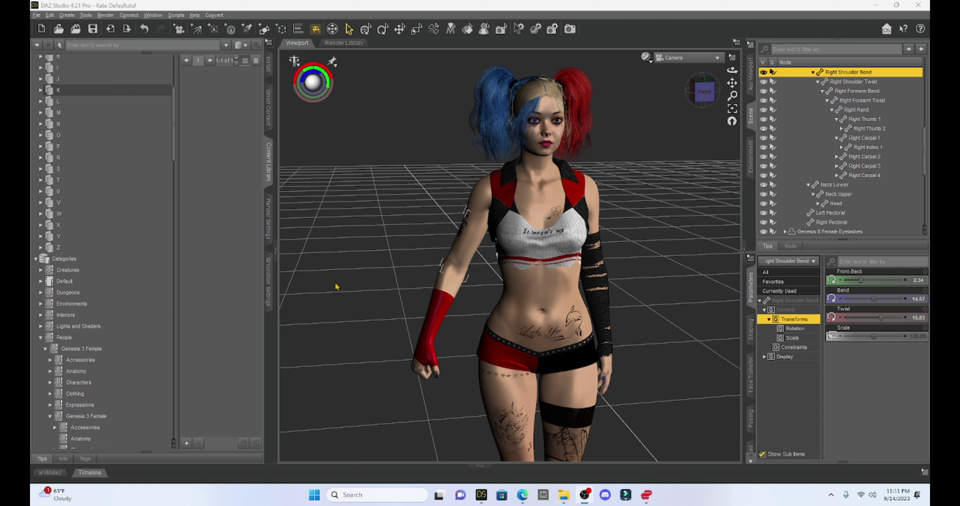
Search the Content Library for 'bat' to list the Baseball Bat presets
click(177, 45)
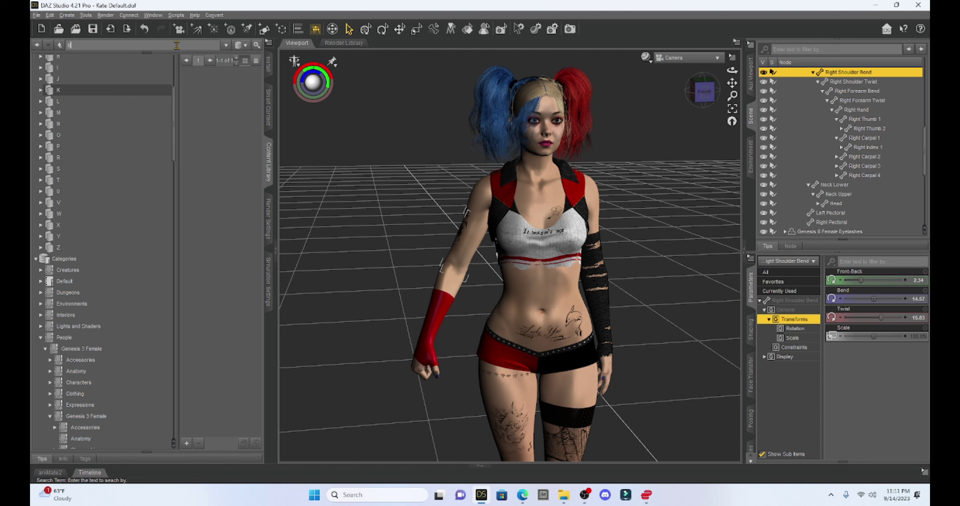
text(bat)
key(Return)
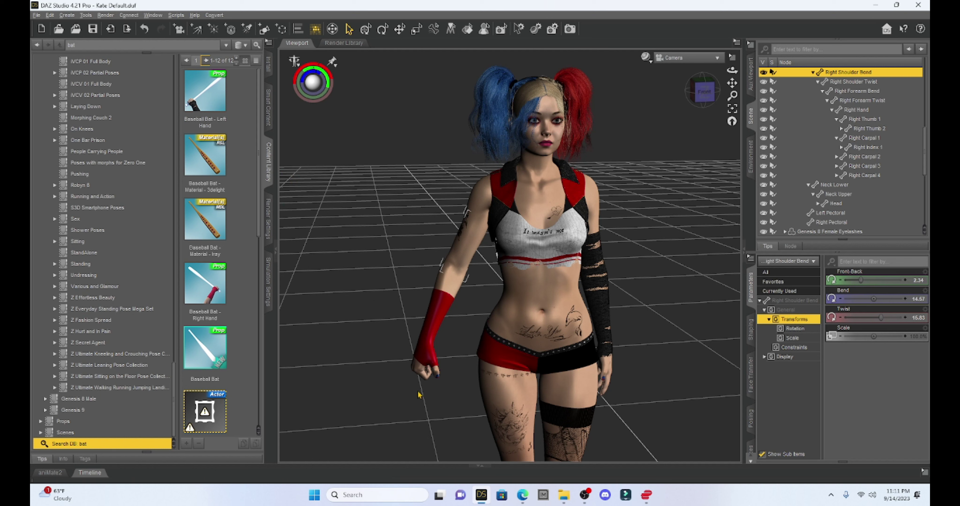
Select the whole Milica figure in the Scene pane and recenter her in the viewport
click(484, 204)
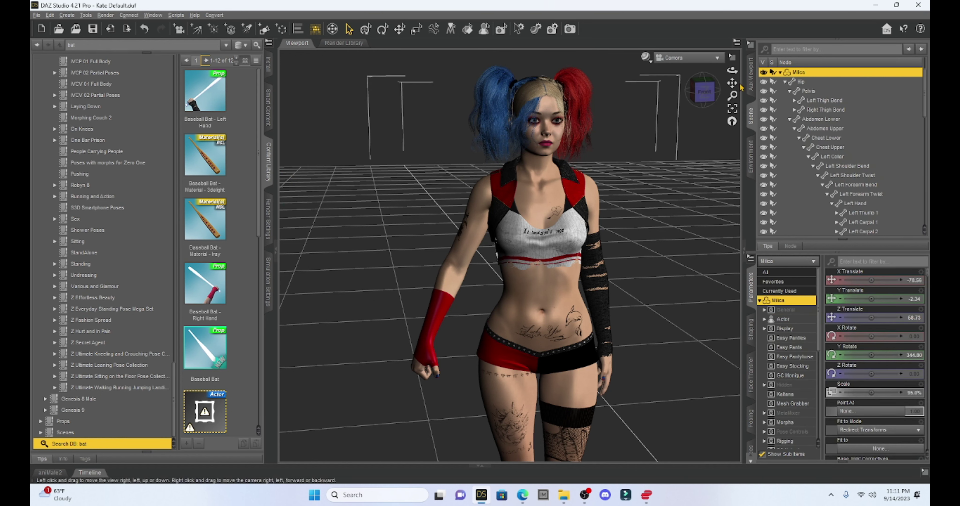
drag(732, 83, 751, 81)
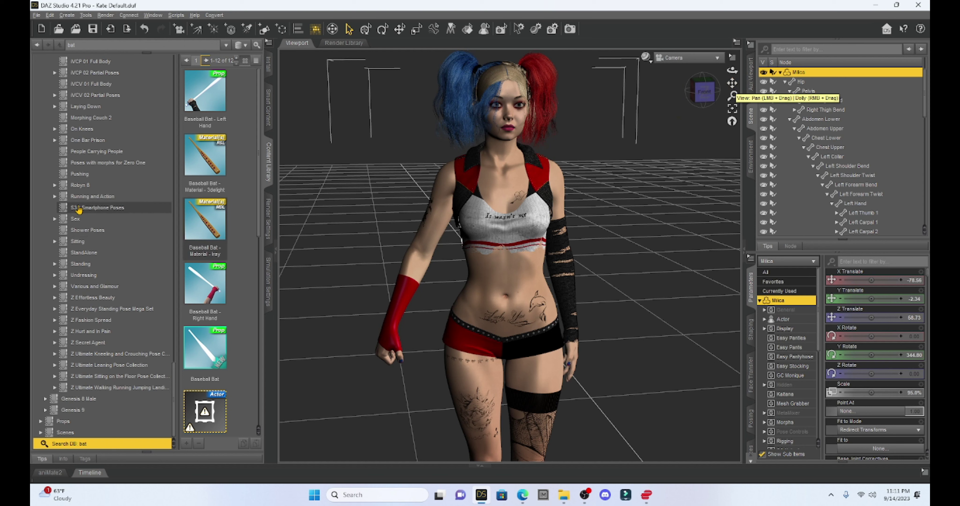
mouse_move(204, 95)
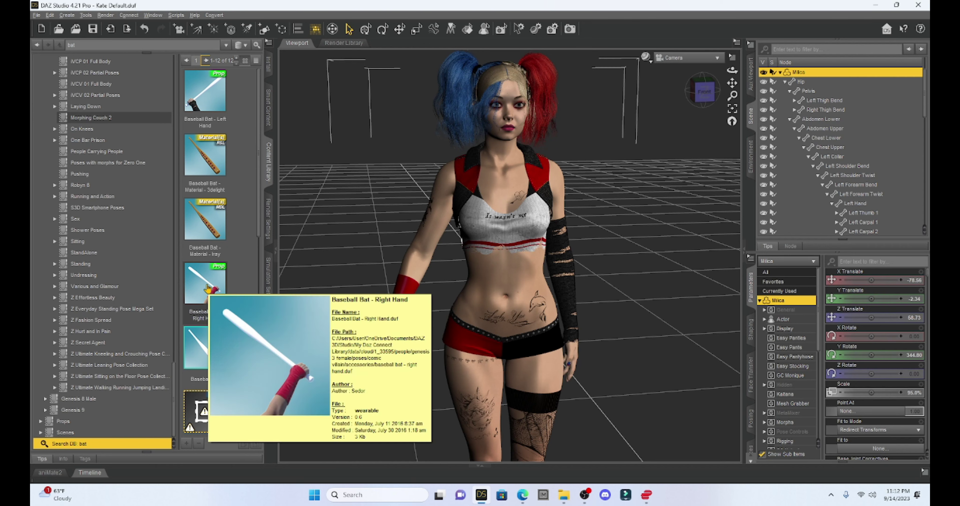
Load Baseball Bat - Right Hand and give it the Baseball Bat - Material - Iray wood finish
double_click(208, 289)
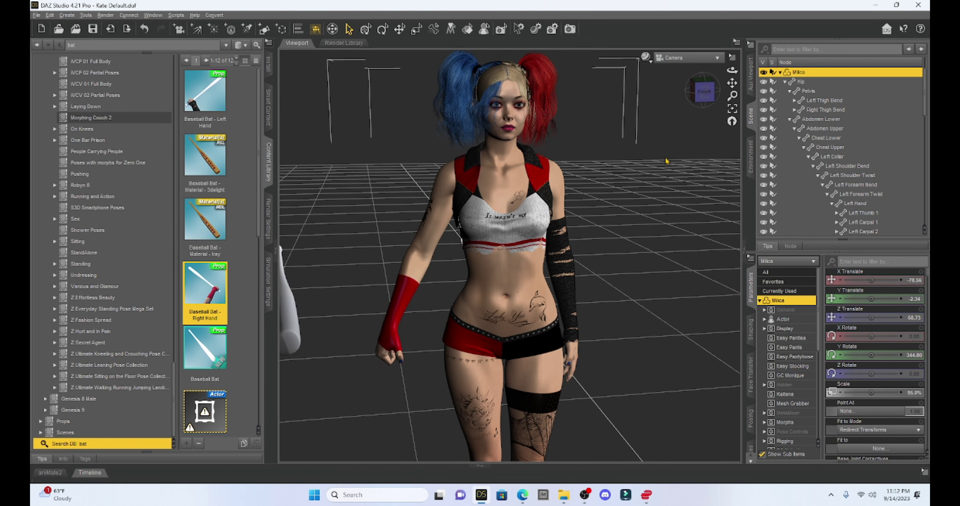
drag(732, 82, 786, 74)
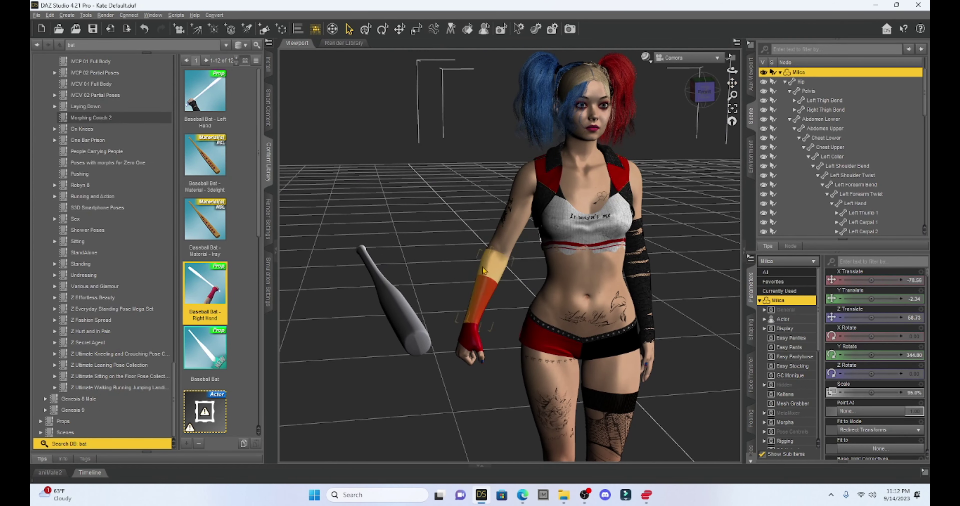
click(400, 315)
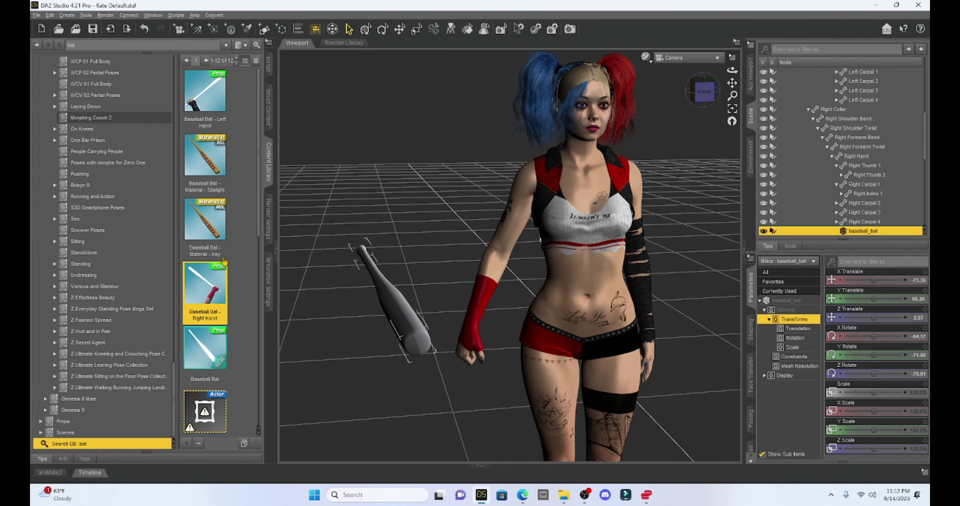
double_click(201, 222)
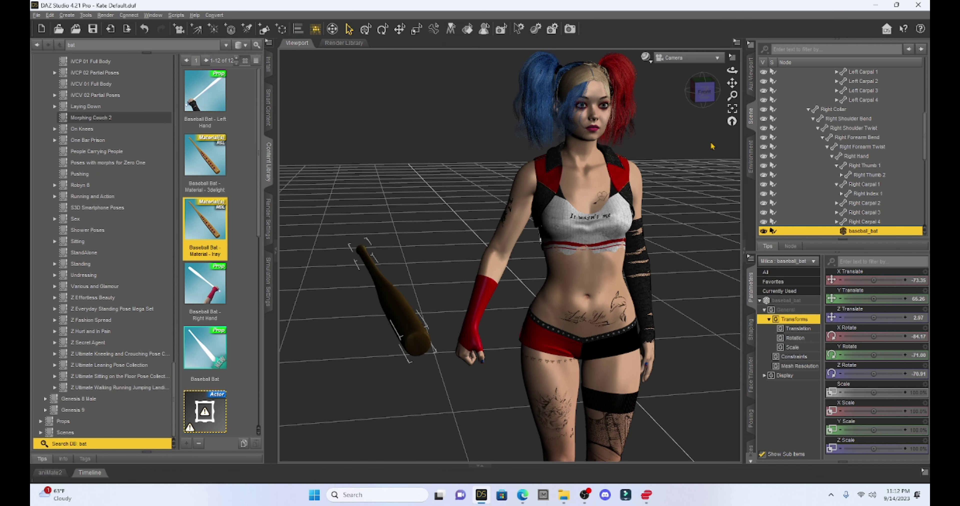
drag(732, 83, 722, 84)
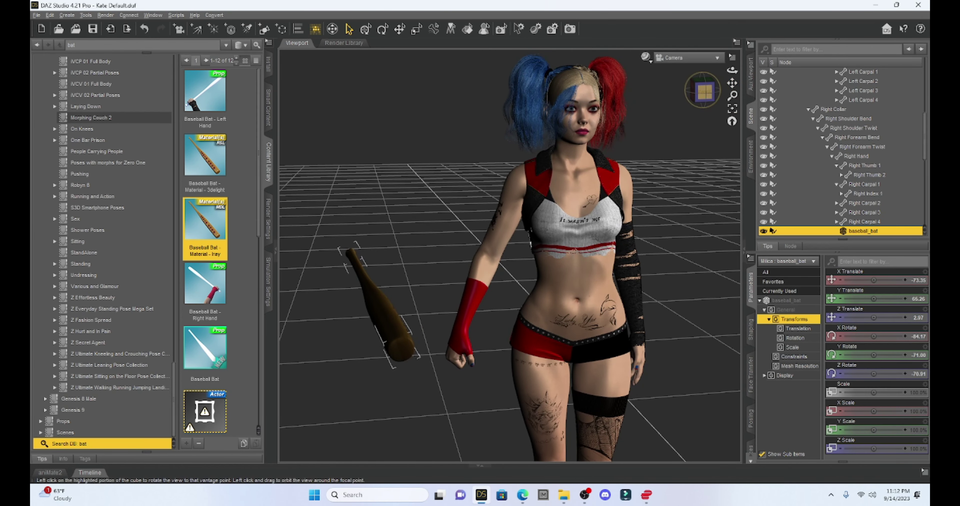
click(704, 92)
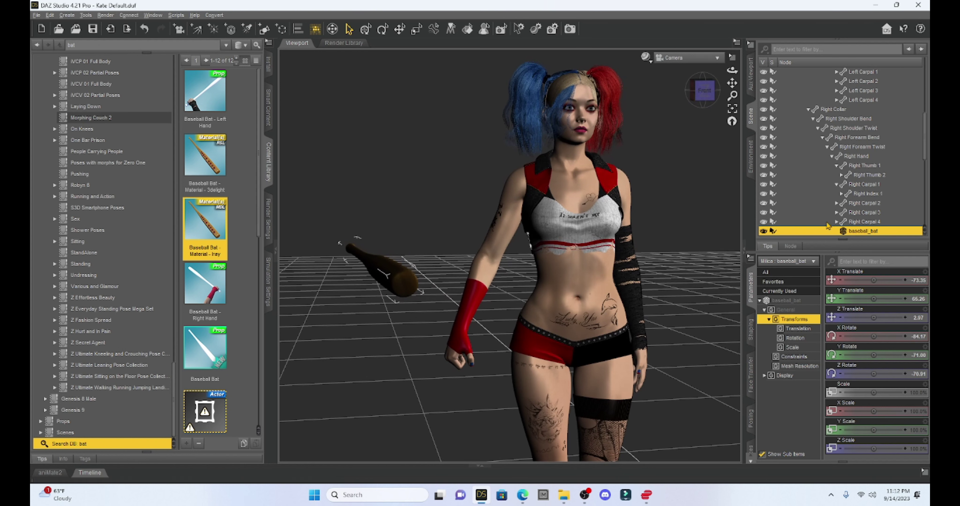
Adjust the bat's translate sliders, setting Z Translate to -1.31 with a slight X nudge
drag(873, 299, 877, 317)
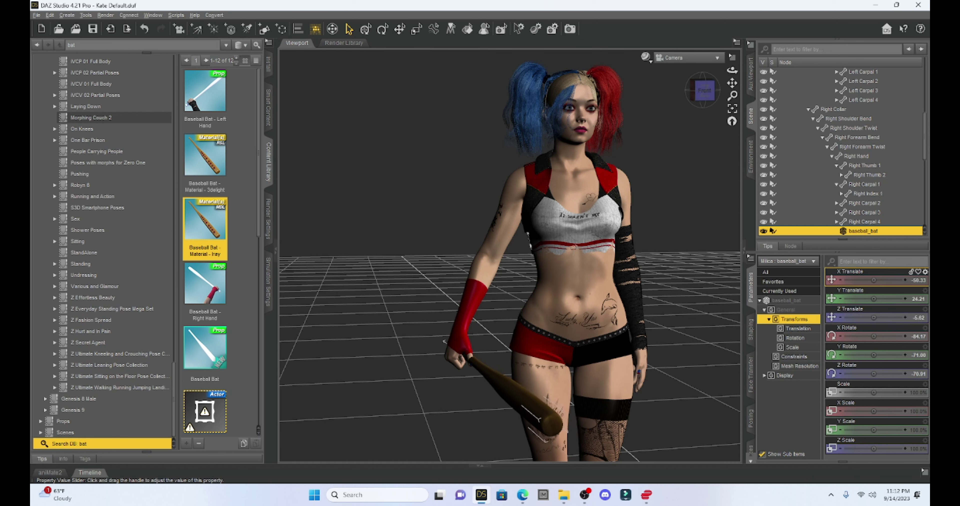
drag(873, 280, 869, 280)
drag(873, 299, 874, 299)
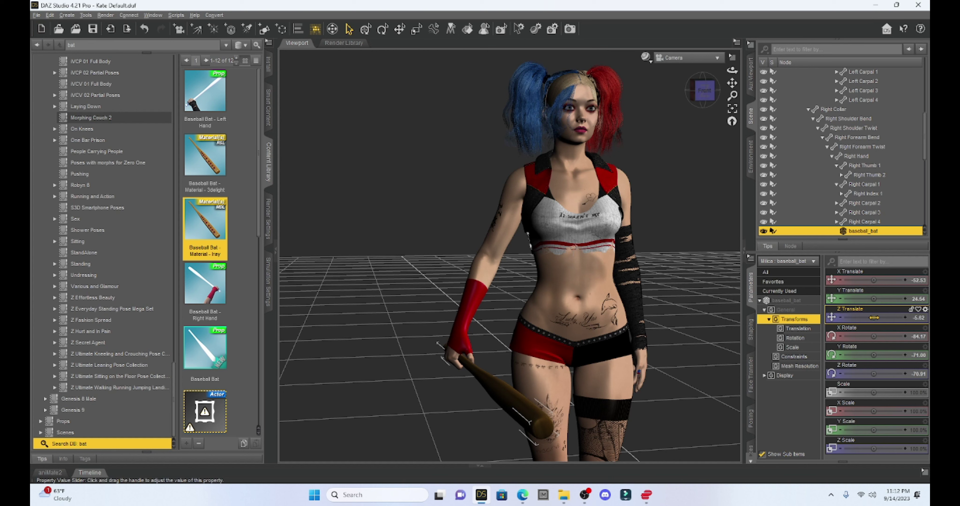
drag(873, 317, 880, 317)
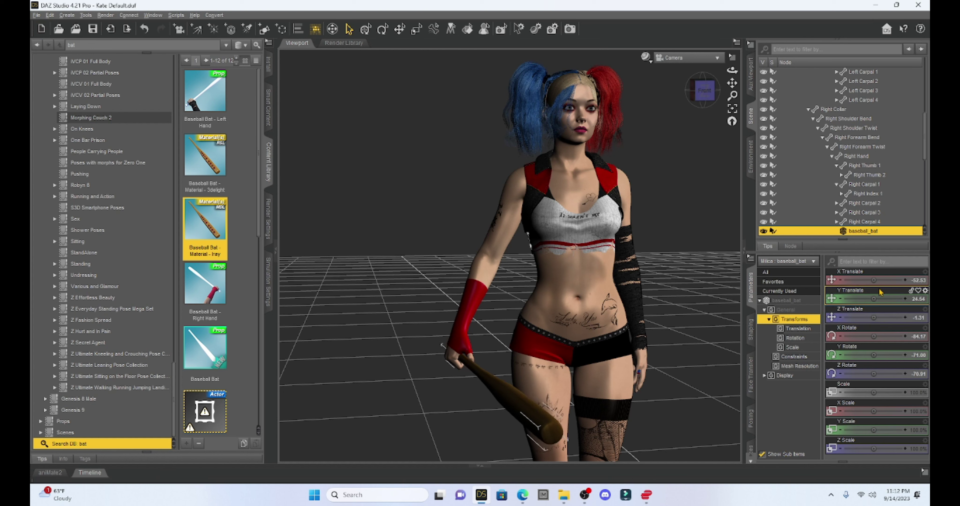
drag(873, 281, 874, 282)
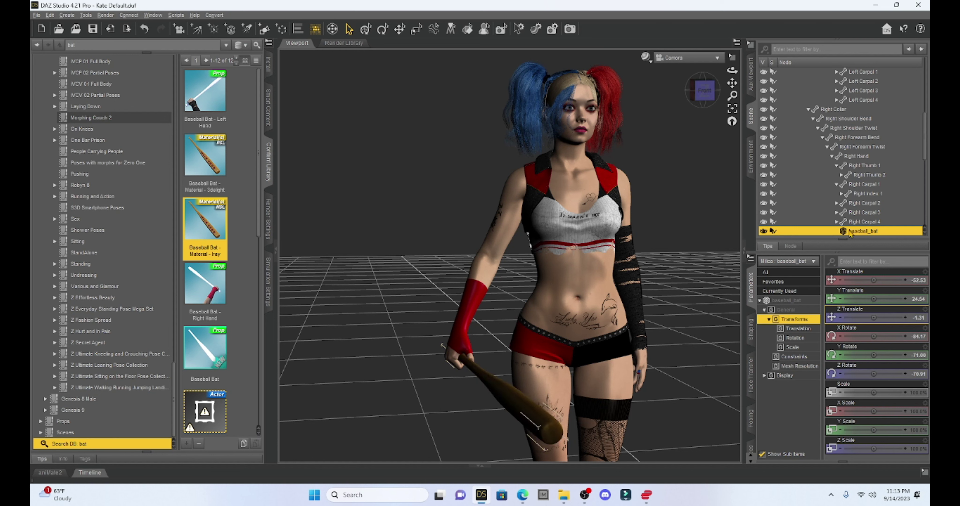
Change baseball_bat's parent to Right Hand with Parent in place enabled
right_click(857, 234)
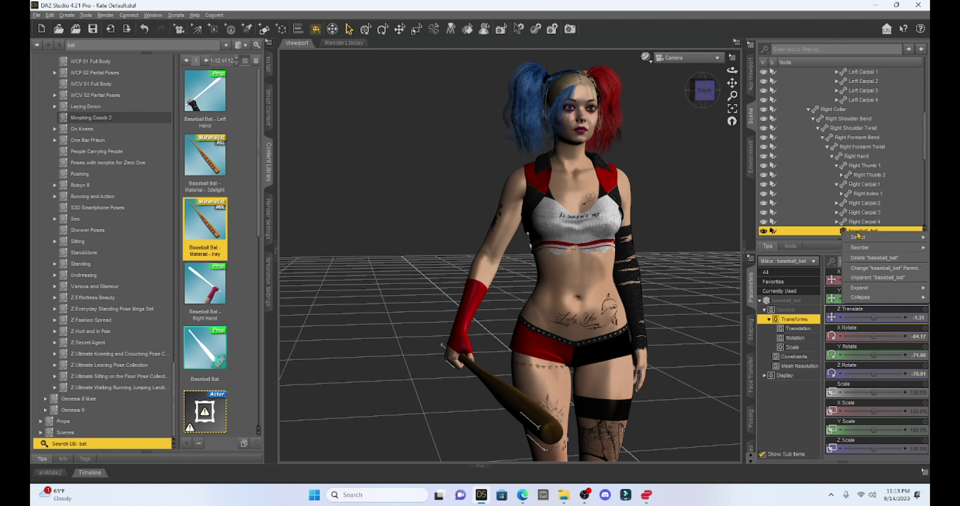
click(867, 268)
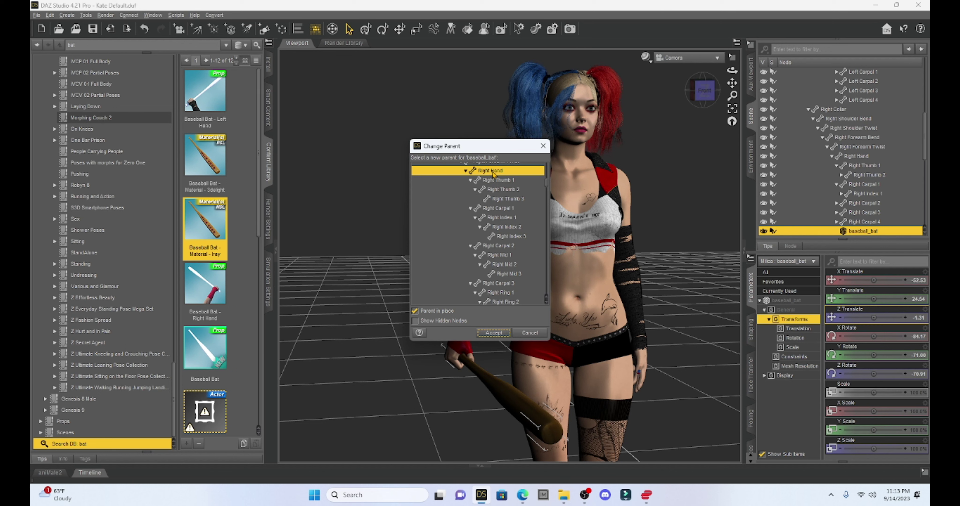
click(484, 334)
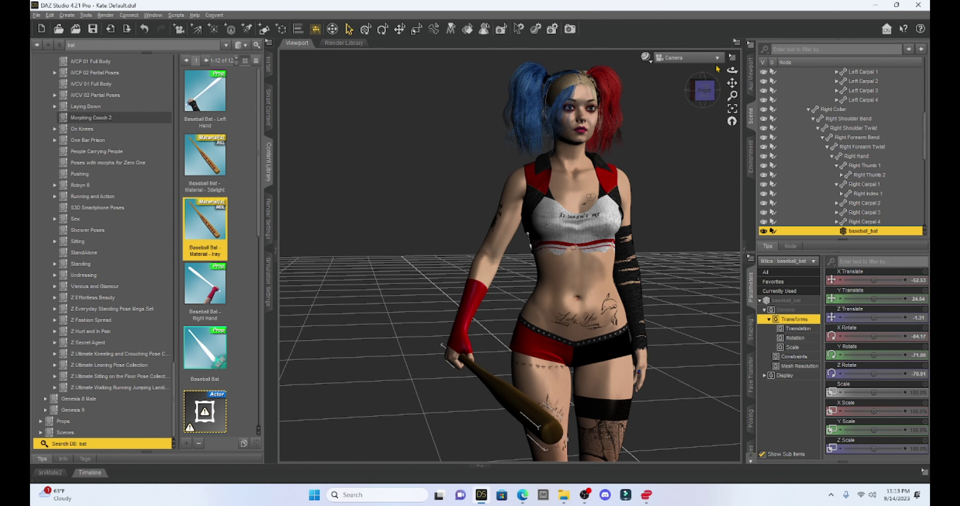
Bend Milica's right forearm to 46.25 so the bat rises with her hand
drag(704, 89, 751, 79)
click(542, 298)
drag(854, 290, 870, 291)
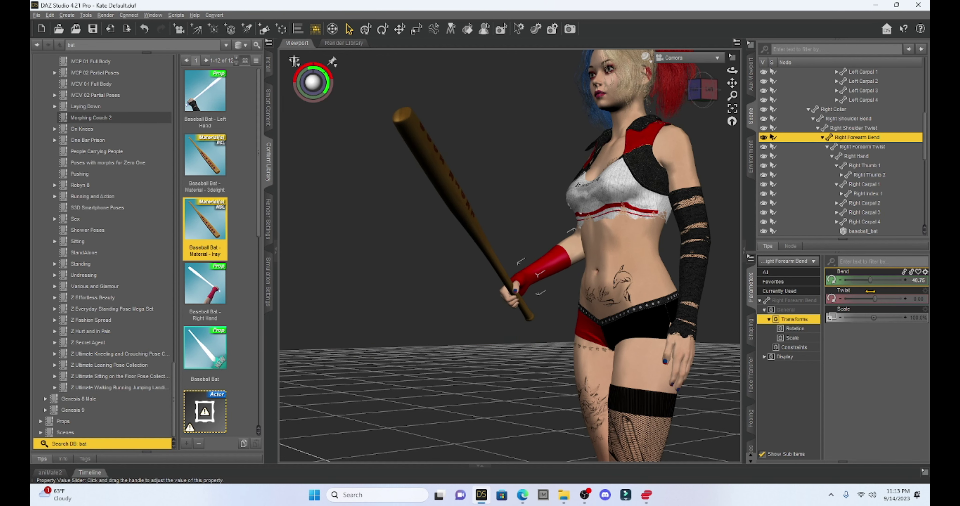
Zoom in to frame the hand and bat, and select the baseball bat
drag(711, 96, 708, 92)
scroll(700, 108, up, 3)
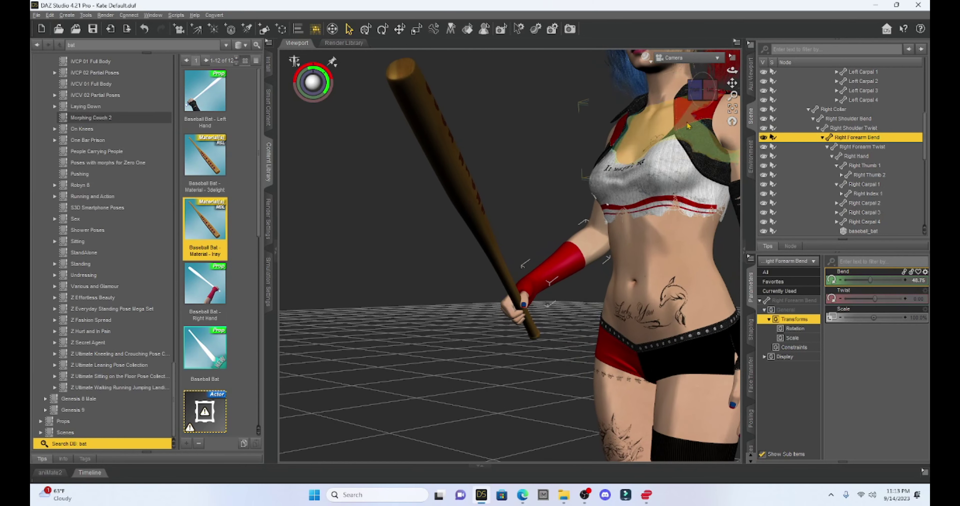
drag(731, 83, 731, 96)
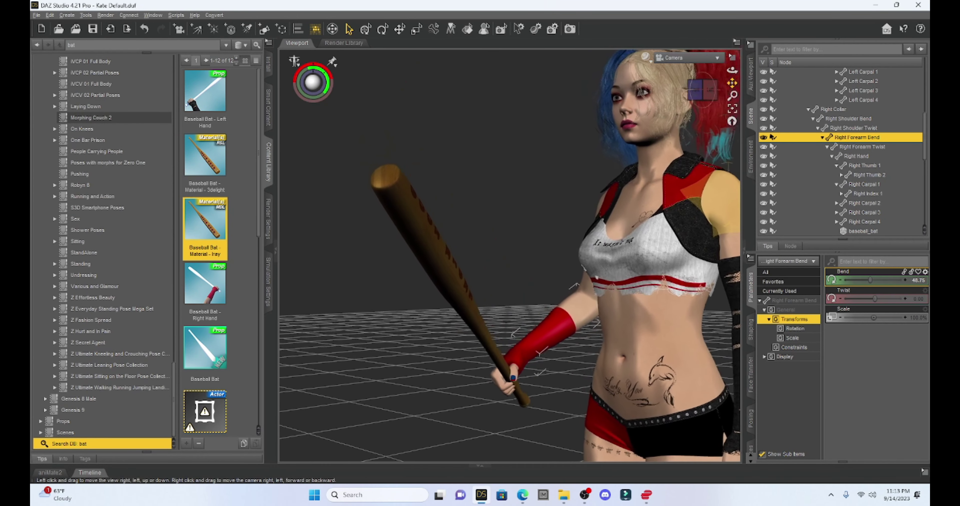
scroll(676, 187, up, 5)
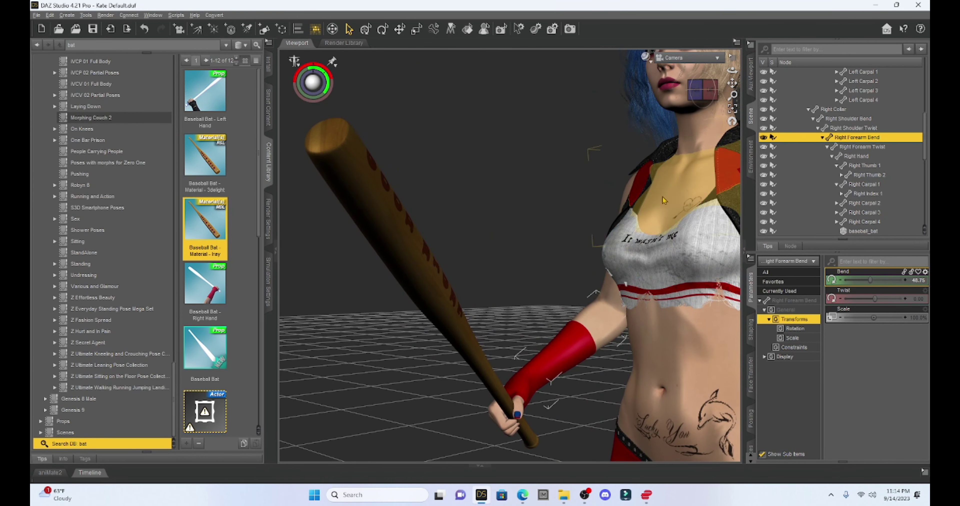
drag(731, 82, 732, 80)
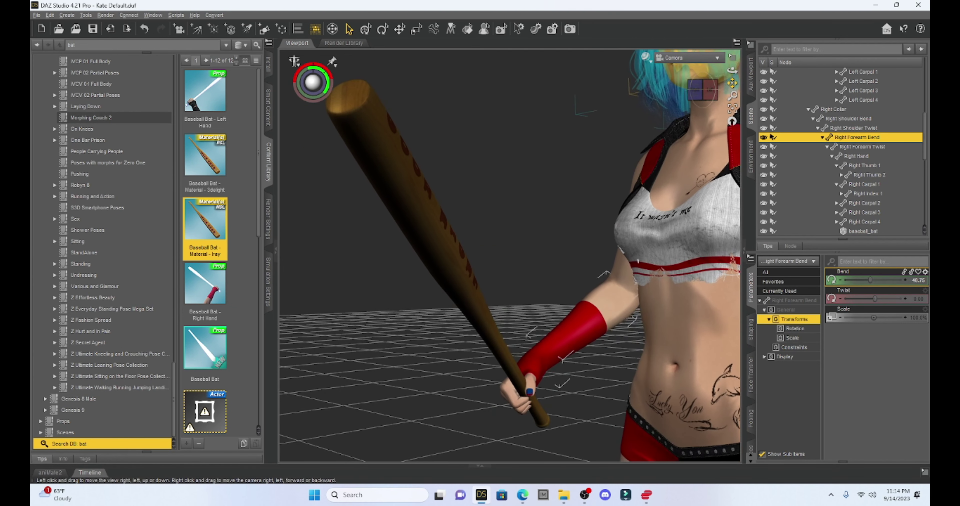
click(422, 208)
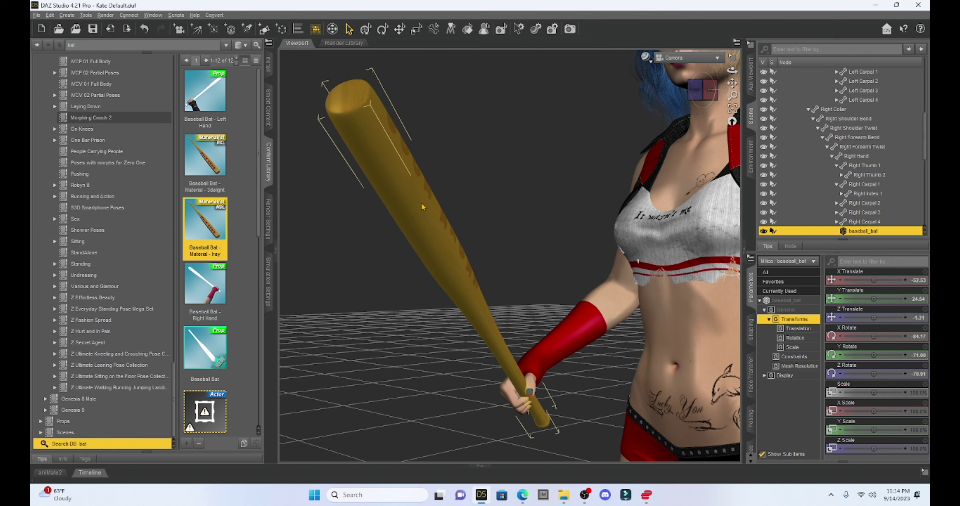
Start saving the bat with File > Save As > Support Asset > Figure/Prop Assets
click(37, 15)
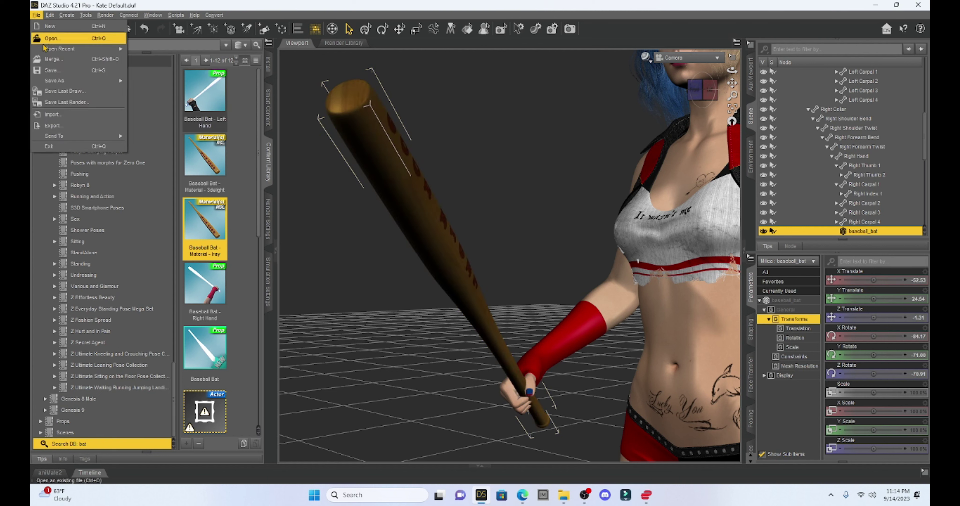
mouse_move(48, 83)
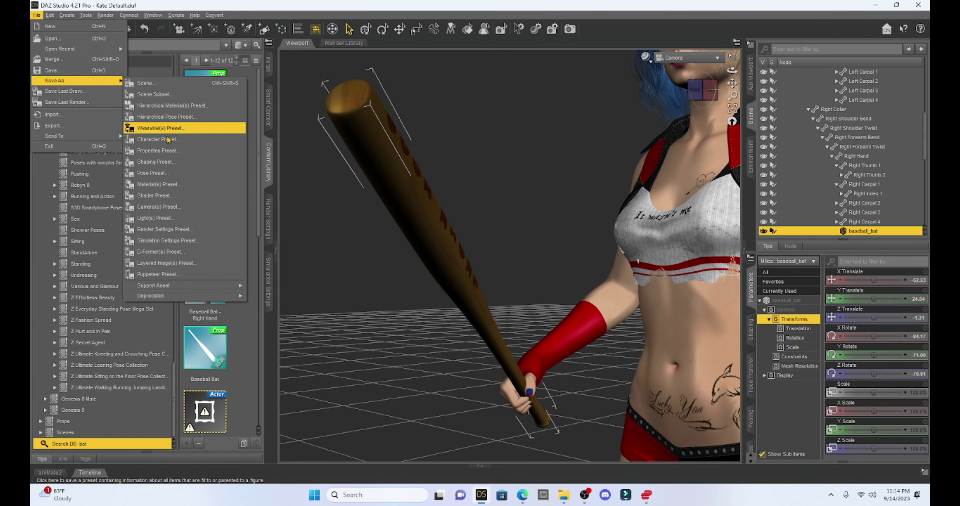
mouse_move(197, 286)
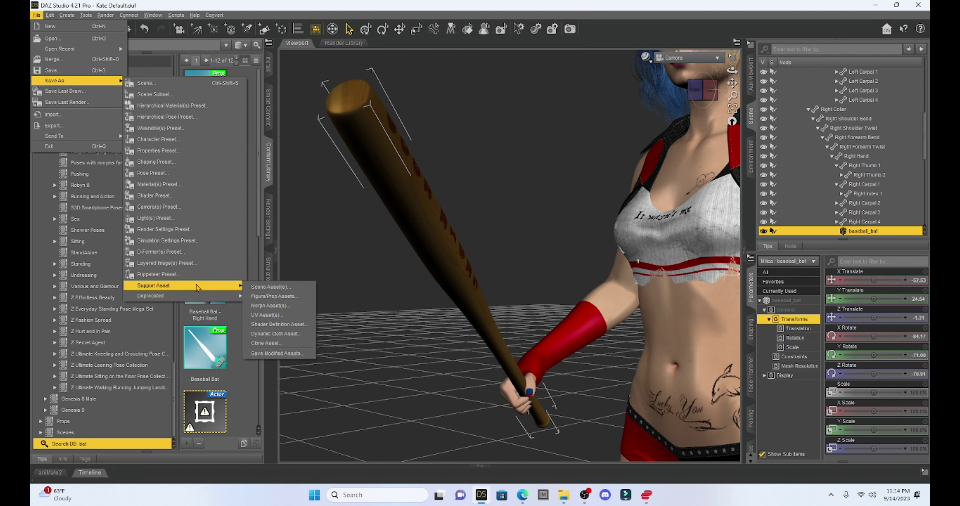
click(280, 297)
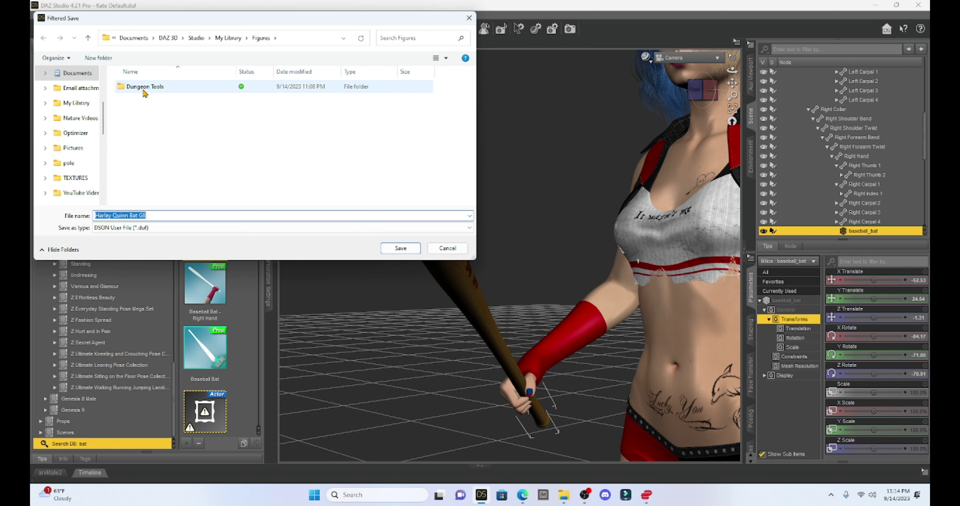
Create and open a new 'Harley Quinn Bat' folder under My Library/Figures
mouse_move(144, 93)
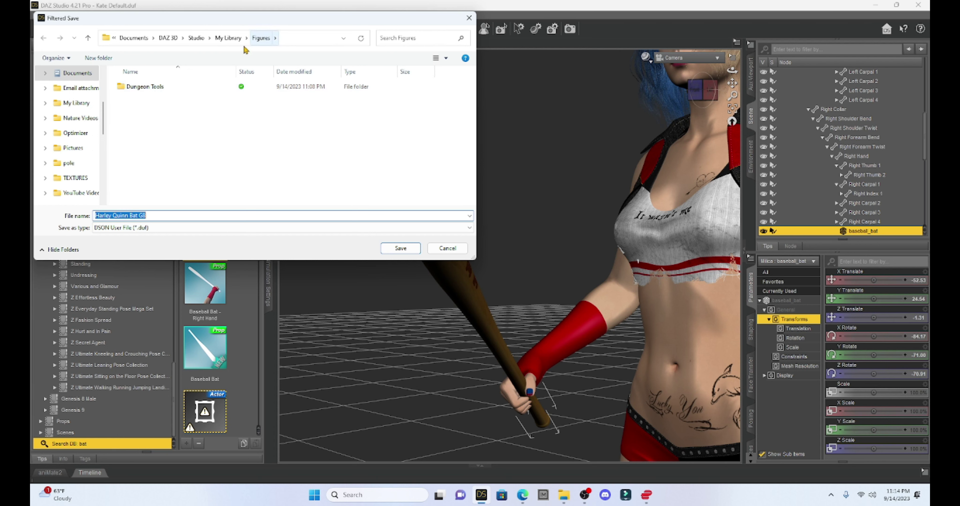
click(99, 58)
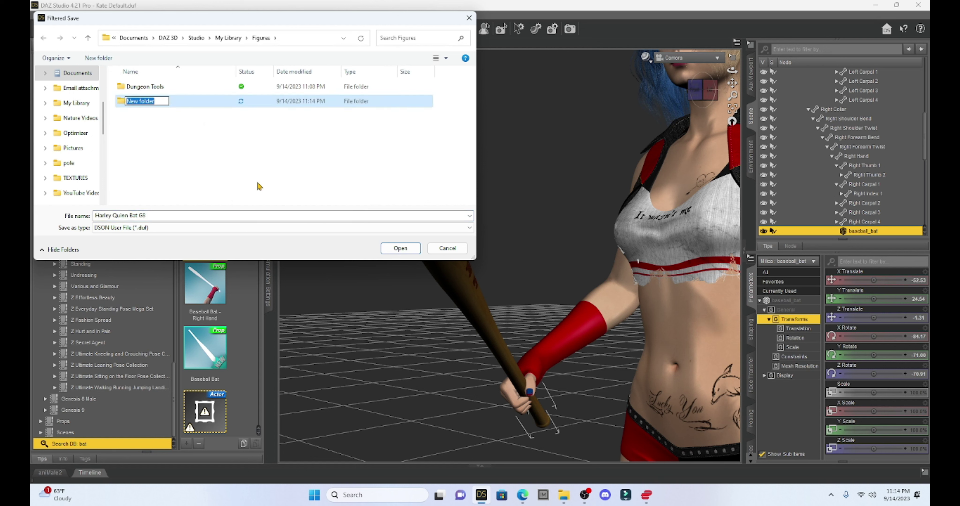
text(Harley Quinn Bat)
key(Return)
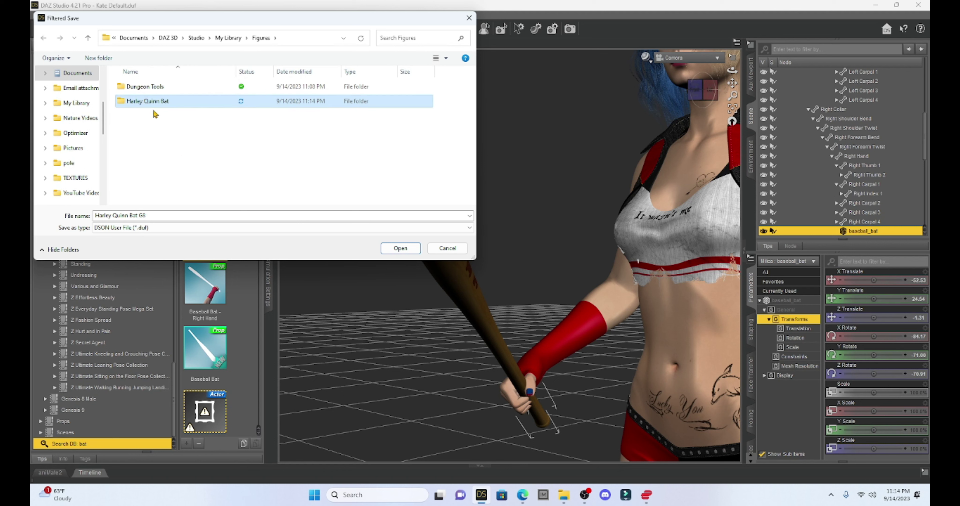
double_click(156, 103)
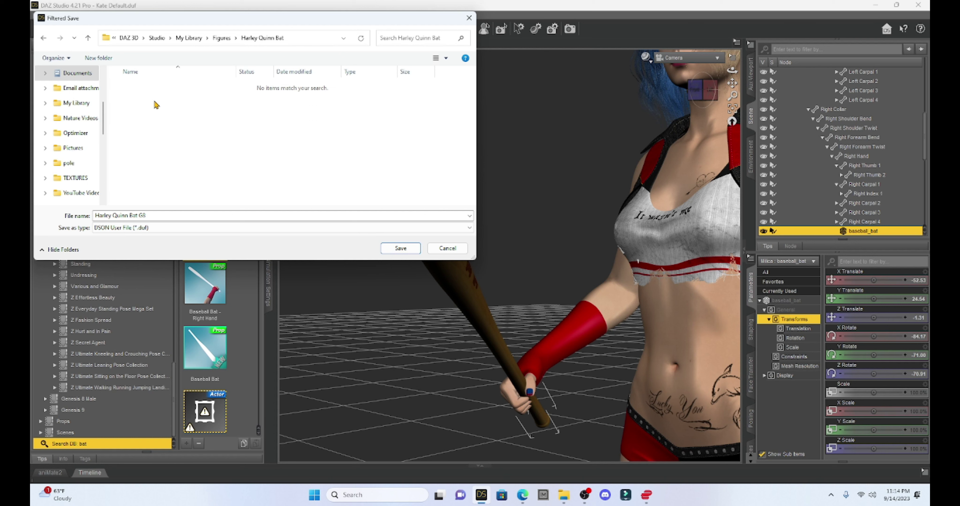
Save the bat as 'G8 Rt. Hand Bat', accepting the asset save options
key(ctrl+a)
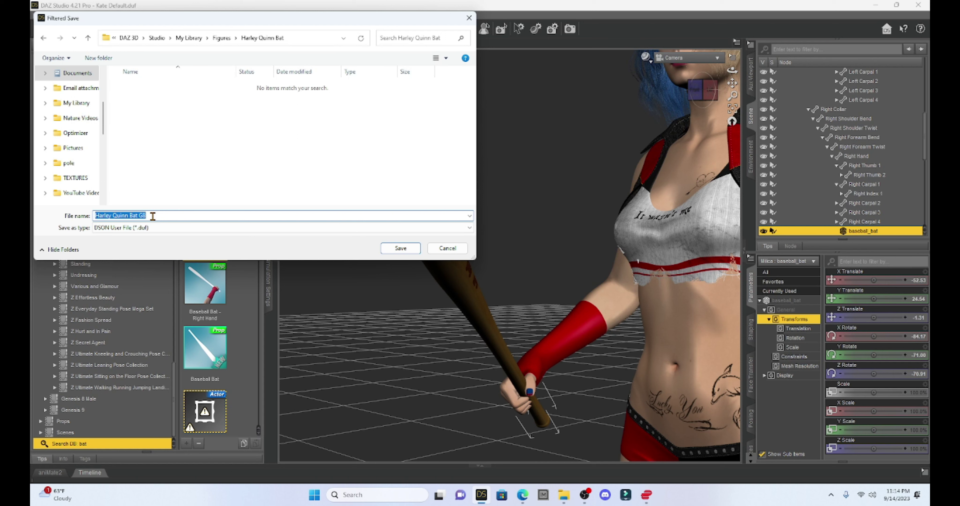
text(G8 R)
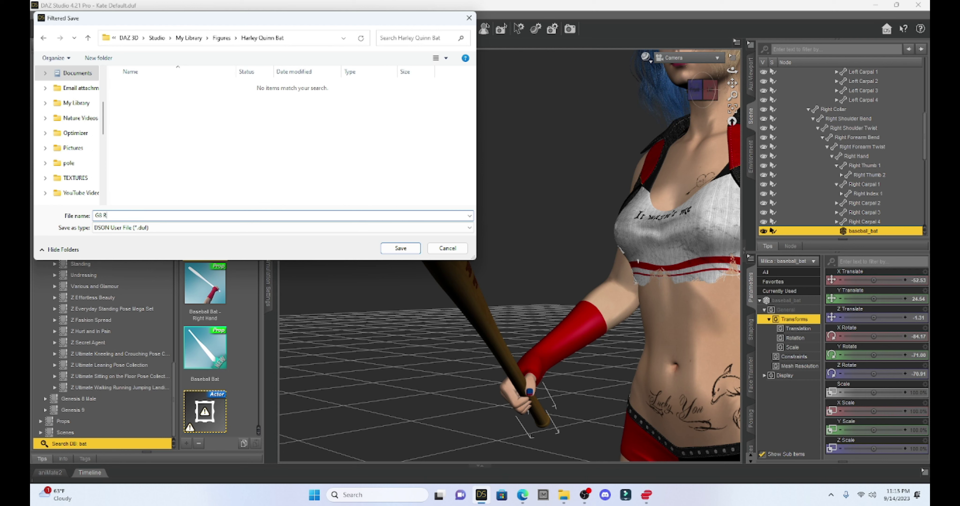
text(t. Hand Bat)
key(Return)
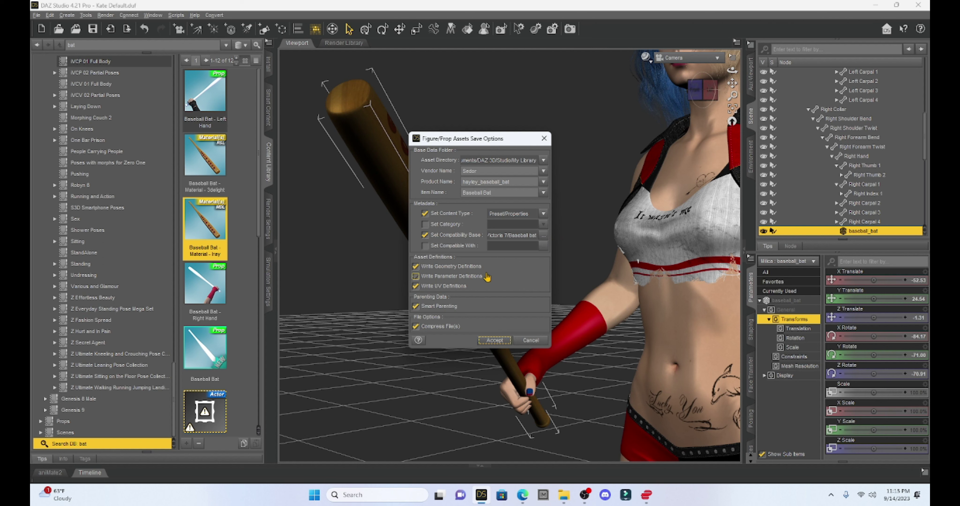
click(494, 341)
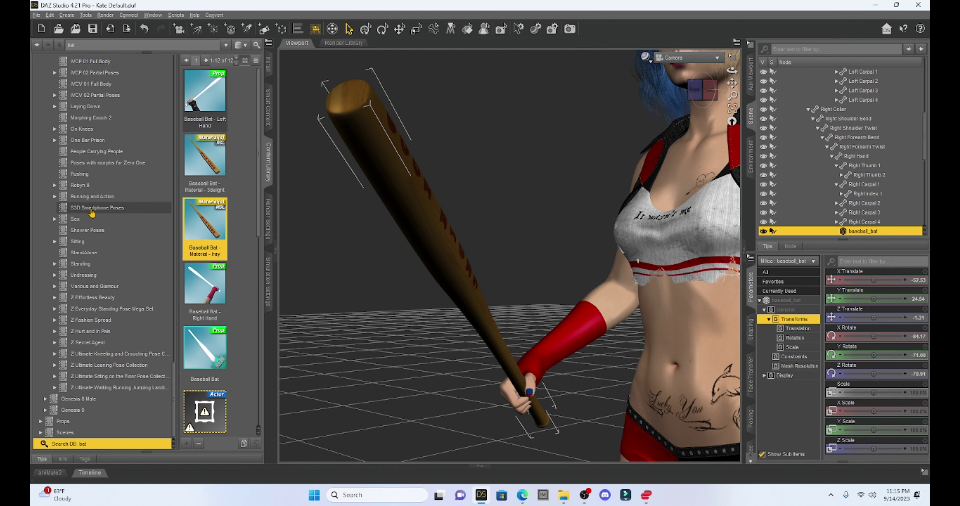
Browse the library to My Library/Figures/Harley Quinn Bat to find the saved bat
scroll(113, 190, up, 15)
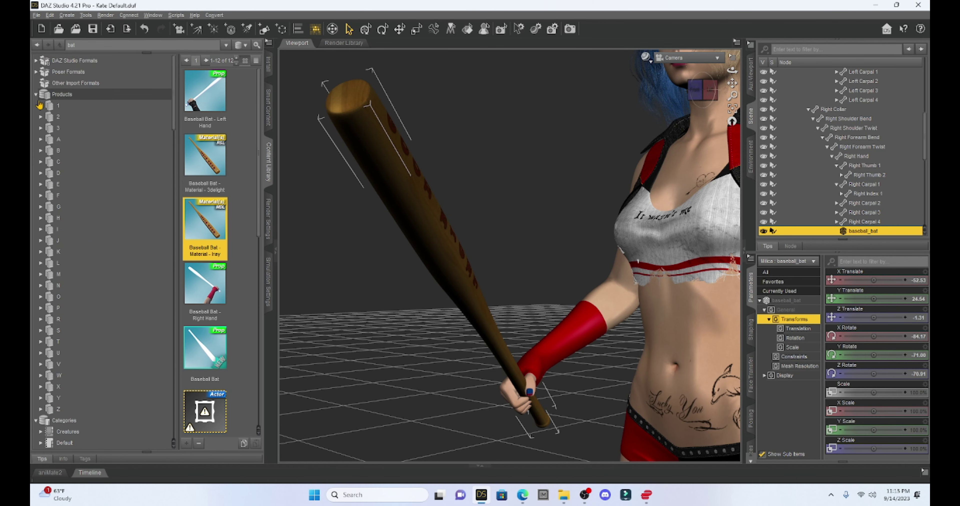
click(36, 61)
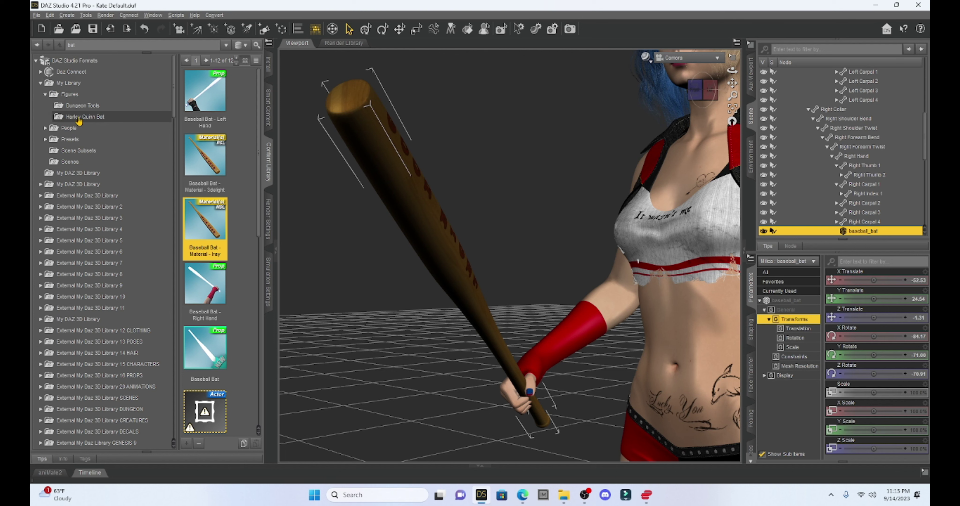
click(72, 99)
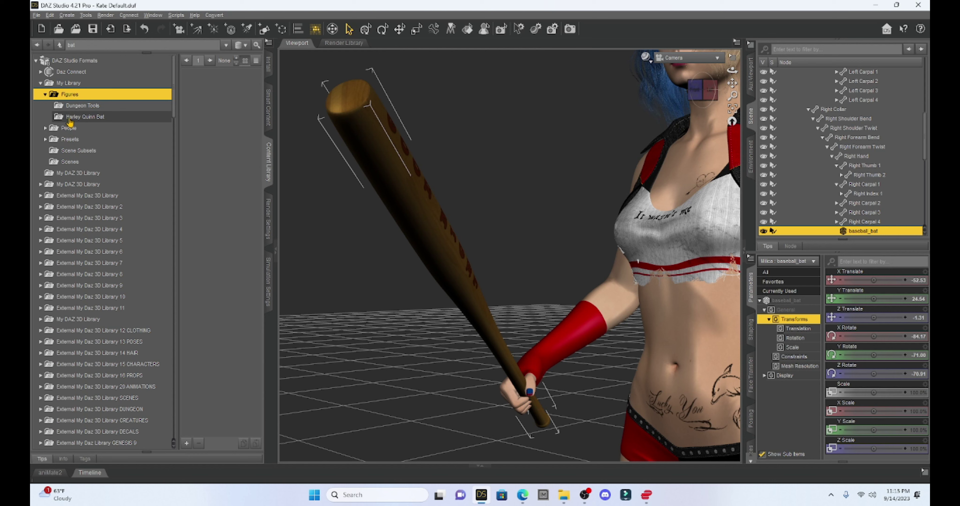
click(86, 118)
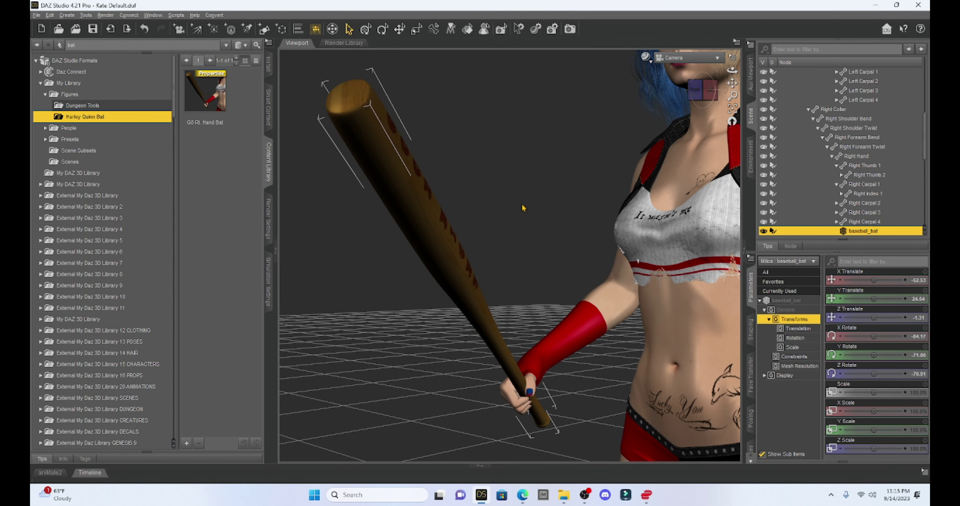
scroll(522, 208, down, 5)
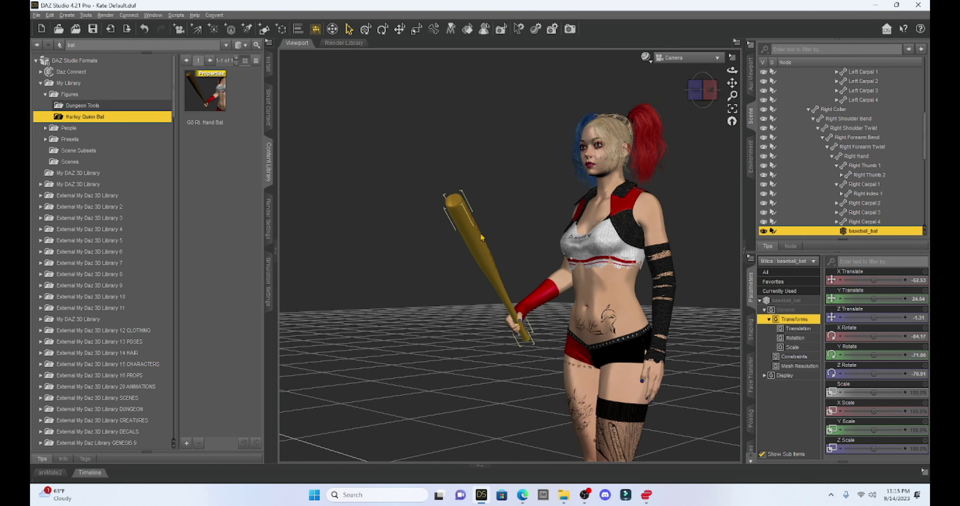
Delete the original bat and load the saved G8 Rt. Hand Bat onto Milica
right_click(481, 236)
click(489, 259)
click(598, 279)
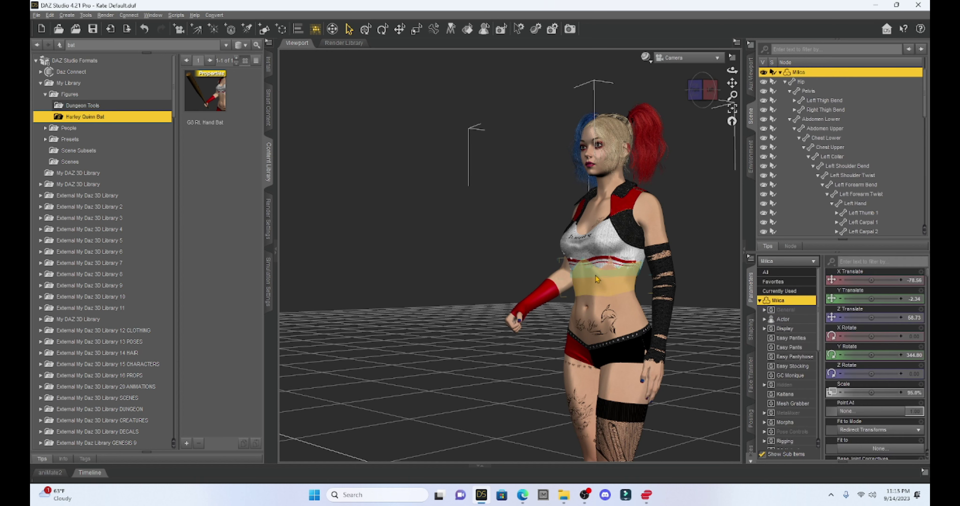
double_click(194, 89)
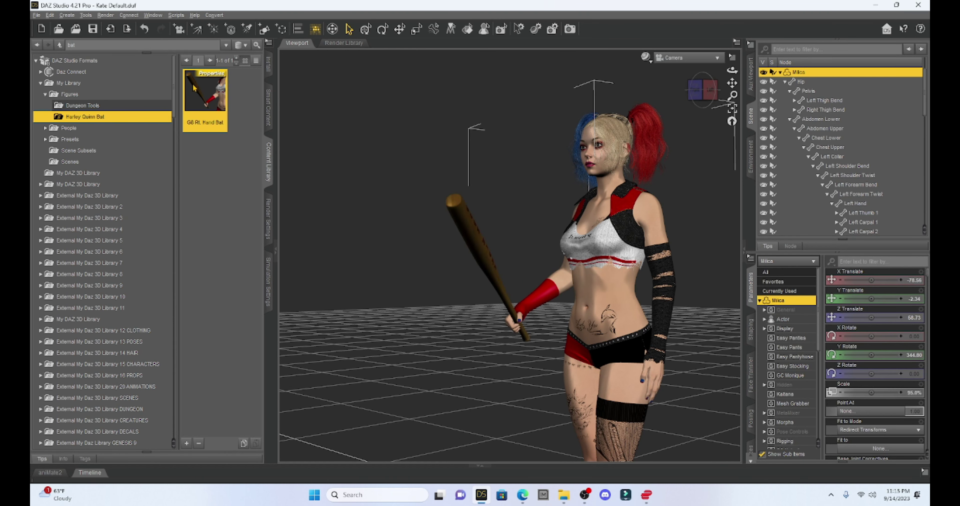
Orbit the camera to a front-right view to check the bat in her grip
mouse_move(707, 89)
mouse_down()
mouse_move(727, 84)
mouse_move(716, 86)
mouse_up()
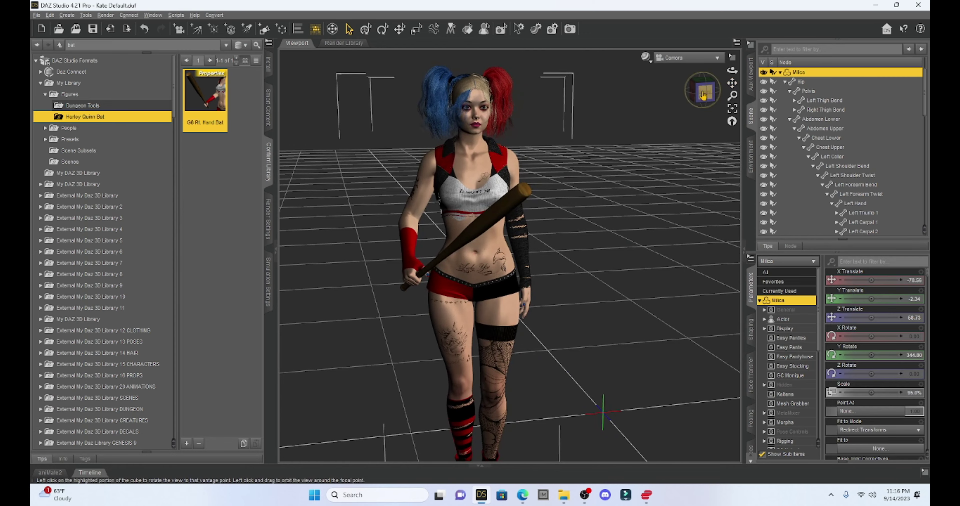
click(702, 95)
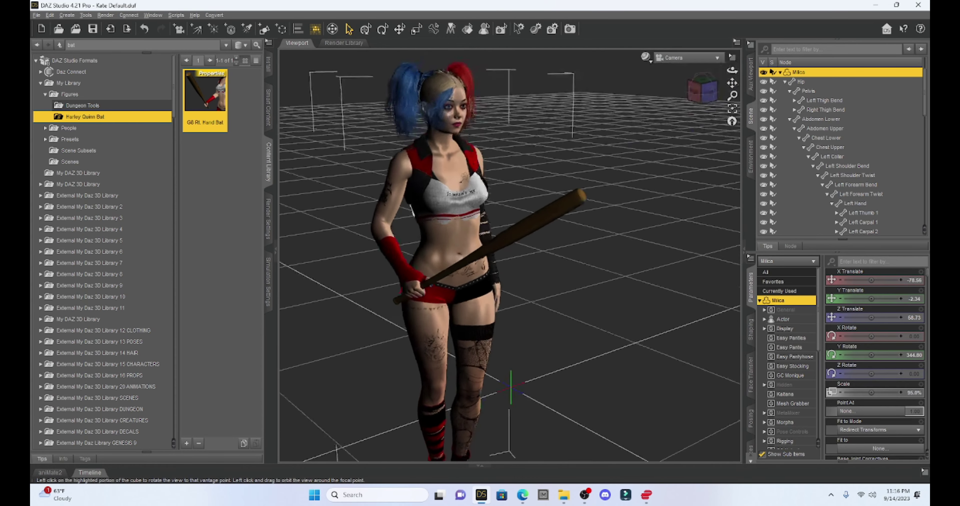
mouse_move(702, 93)
mouse_down()
mouse_move(694, 93)
mouse_move(718, 83)
mouse_move(708, 83)
mouse_up()
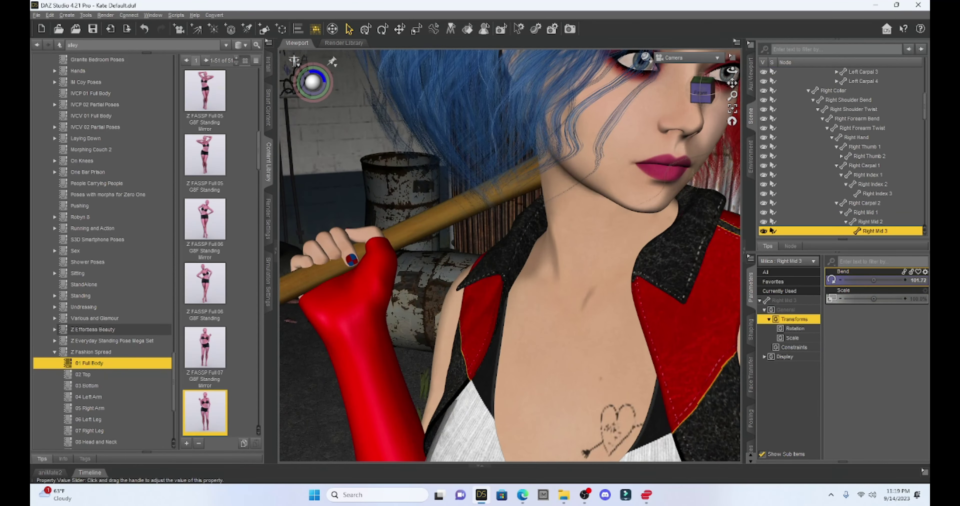
Bring up the viewport DrawStyle menu
click(644, 57)
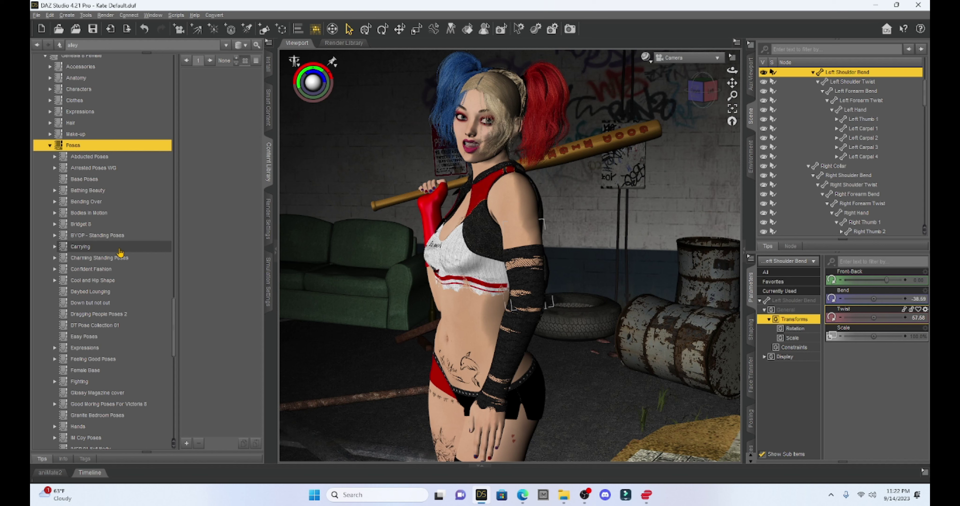
Scroll the content library and expand the Poses folder
scroll(120, 253, up, 8)
scroll(120, 253, up, 2)
scroll(120, 253, up, 7)
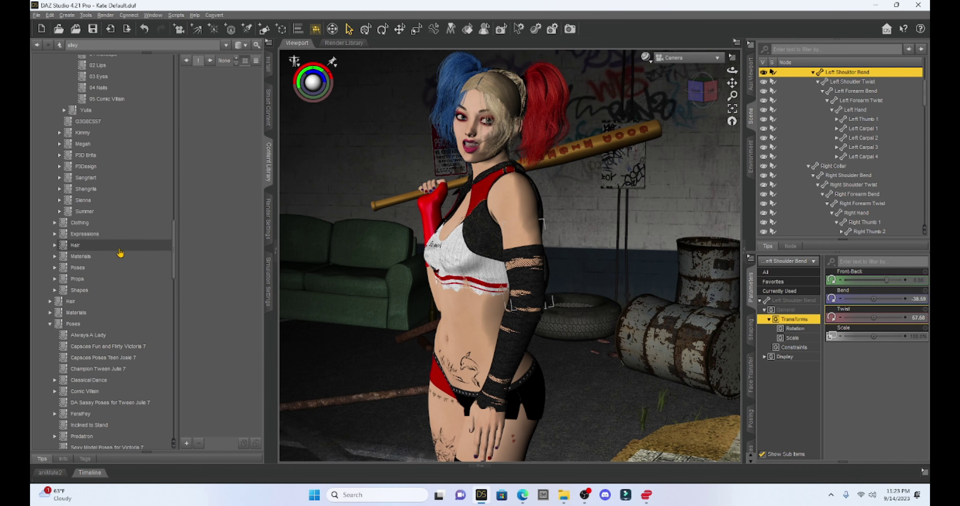
scroll(120, 253, up, 5)
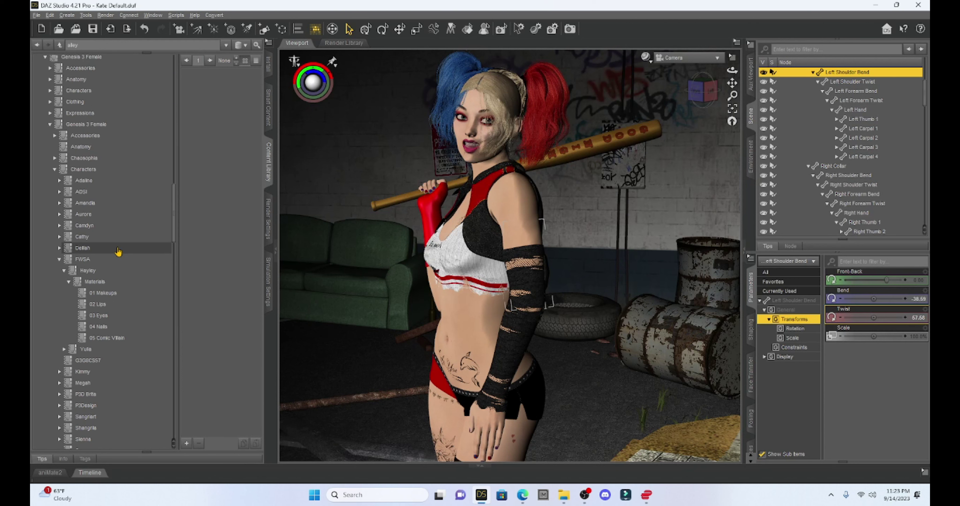
scroll(113, 254, down, 1)
scroll(113, 254, down, 2)
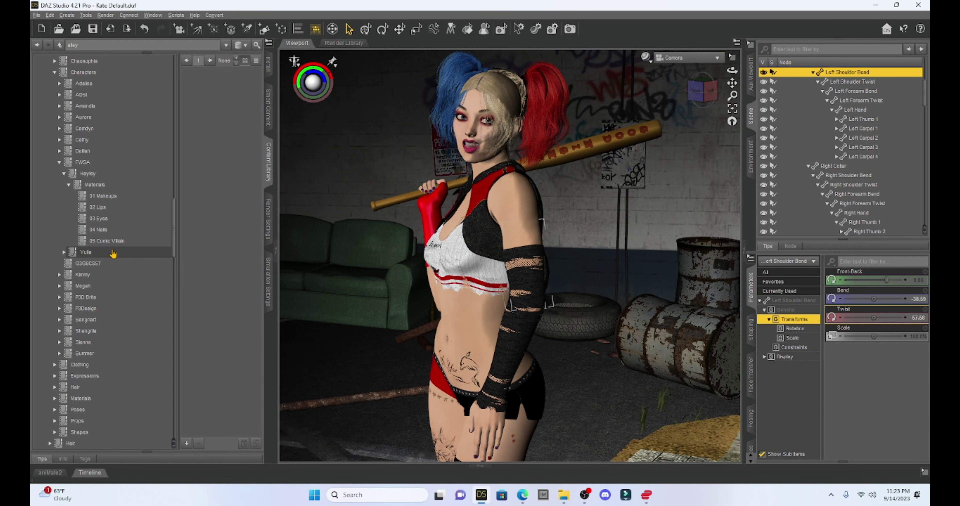
scroll(113, 253, down, 1)
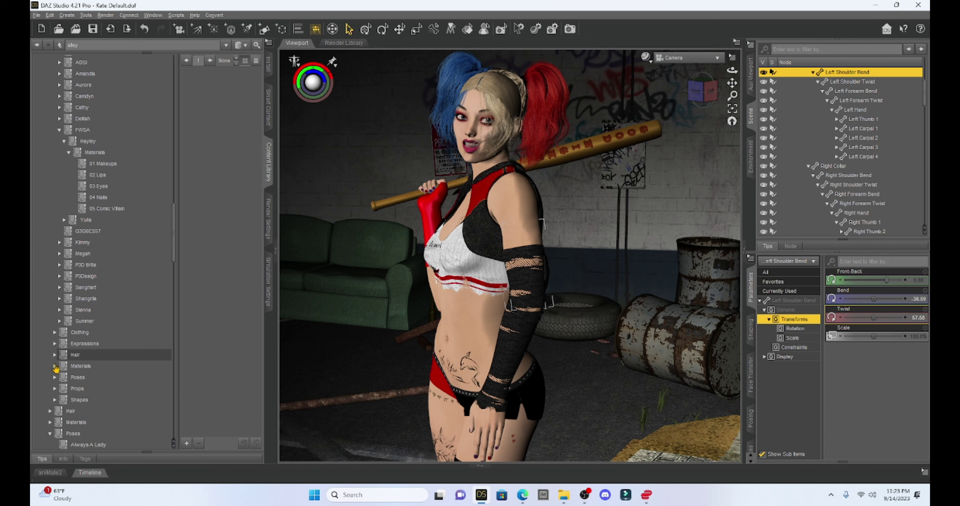
click(55, 378)
Select the whole Milica figure and show the DA Sassy Poses for Tween Julie 7 set
scroll(120, 306, down, 5)
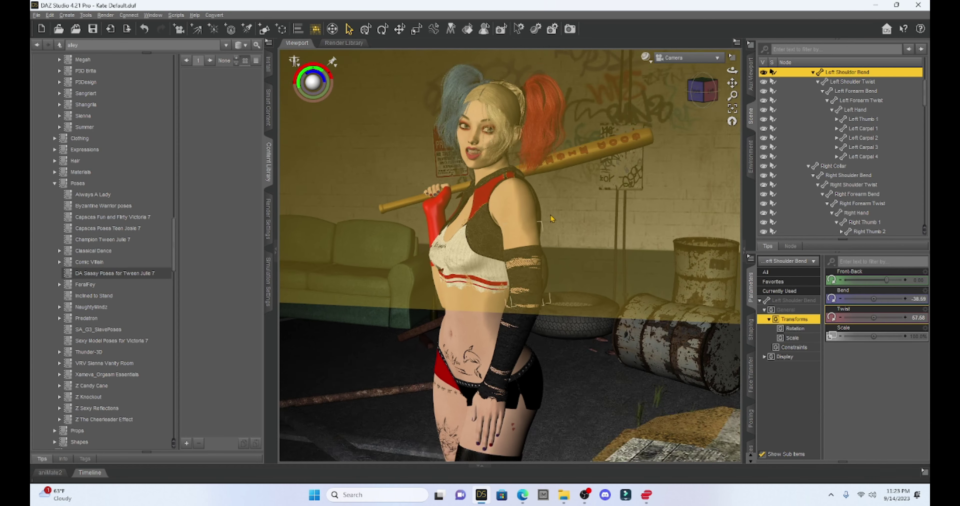
scroll(525, 230, down, 5)
click(526, 230)
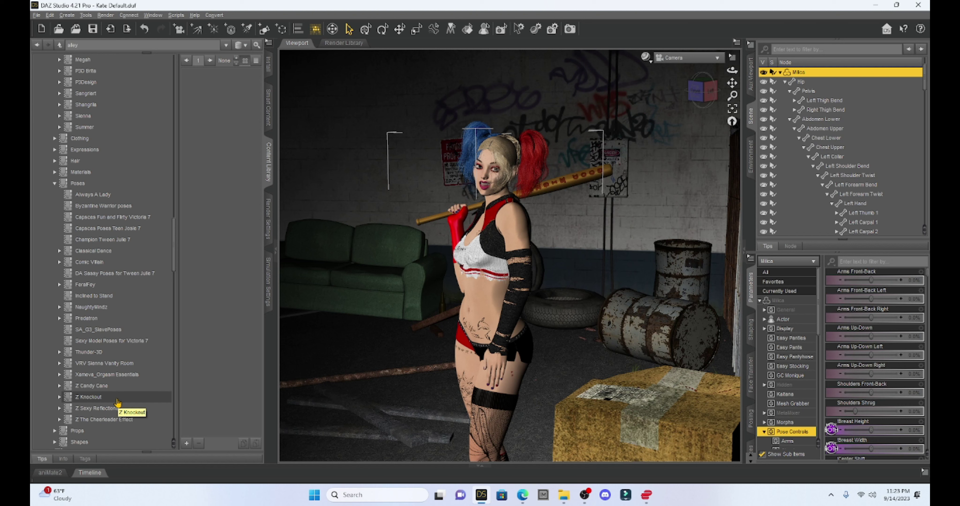
click(84, 273)
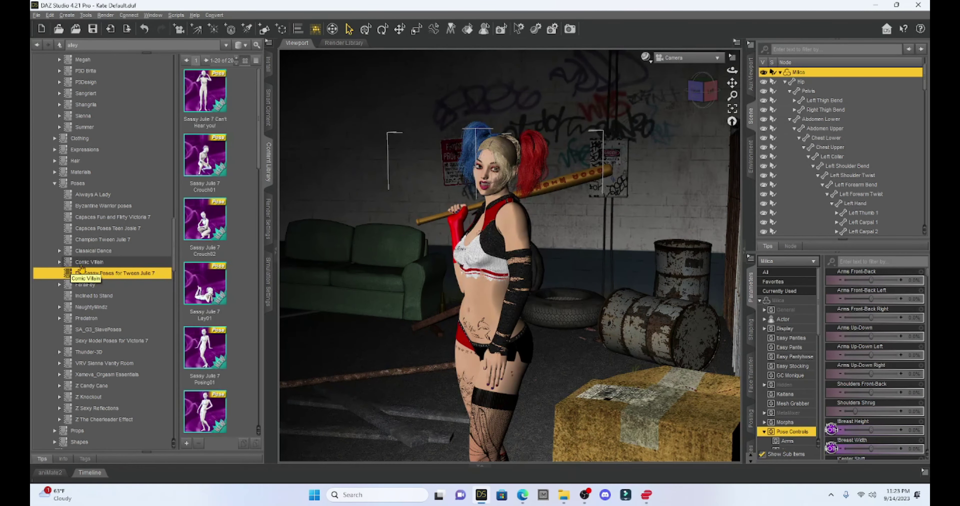
click(89, 263)
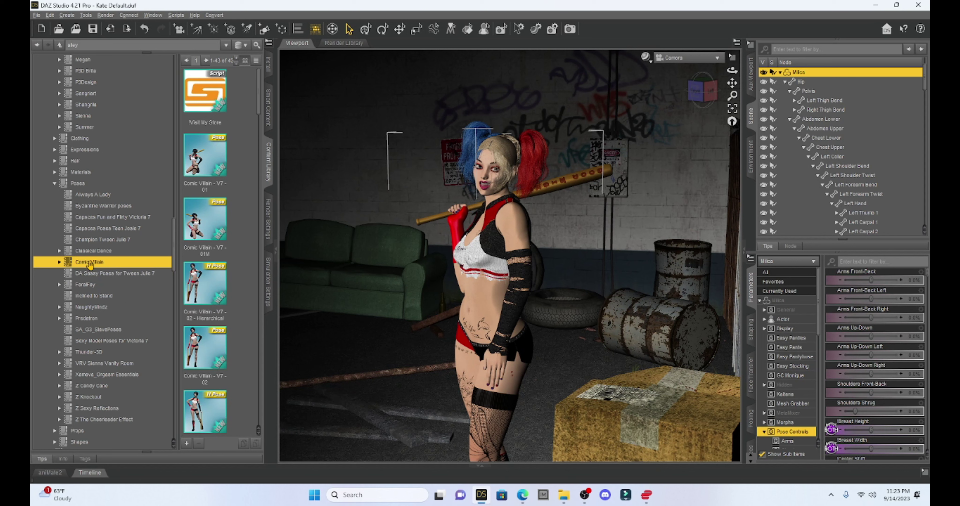
scroll(219, 157, down, 5)
scroll(219, 157, down, 1)
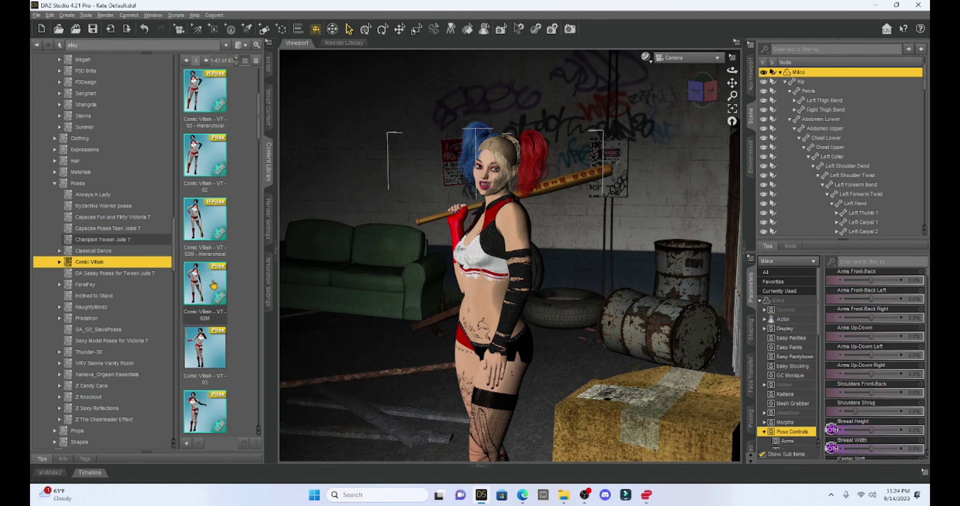
mouse_move(212, 284)
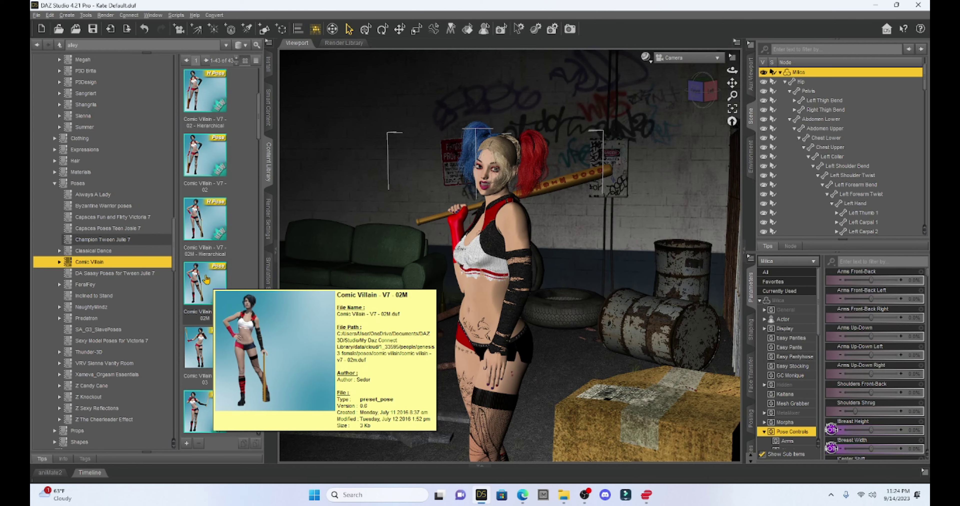
double_click(207, 280)
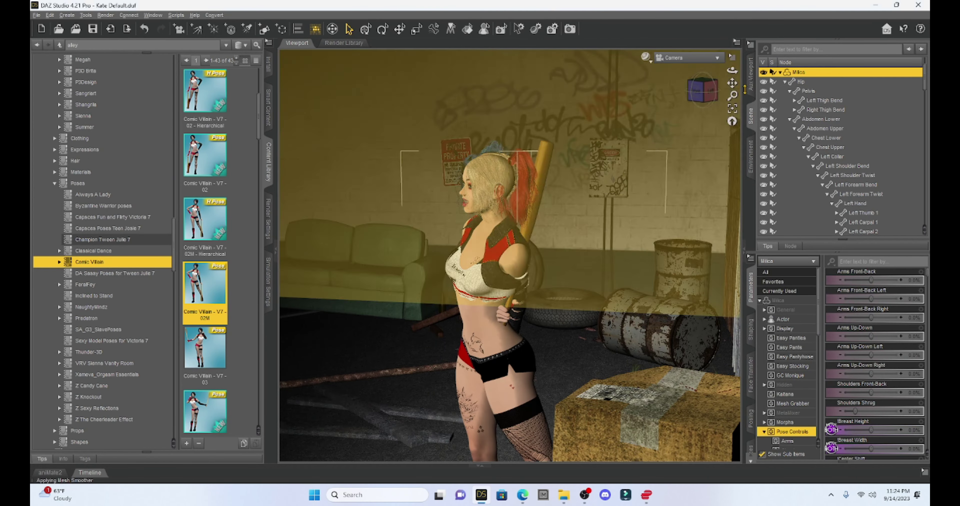
click(700, 91)
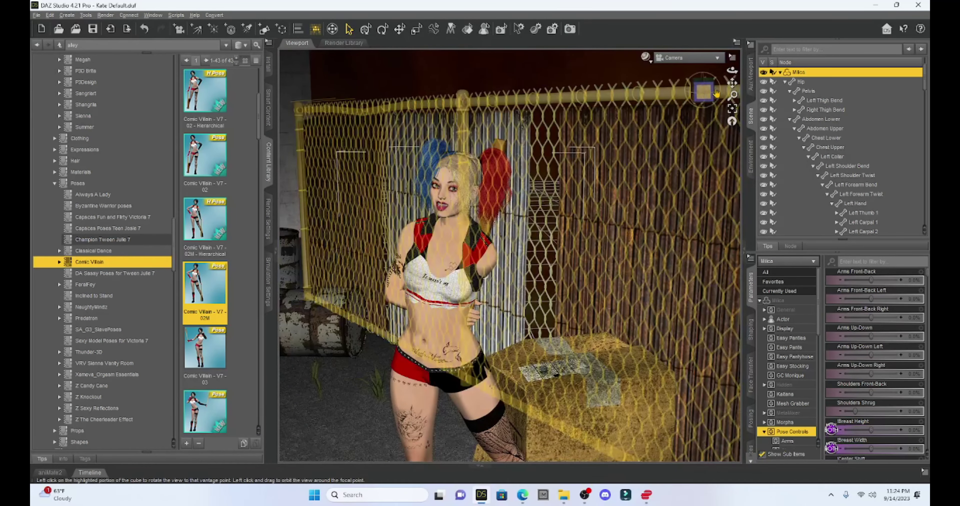
right_drag(732, 83, 734, 68)
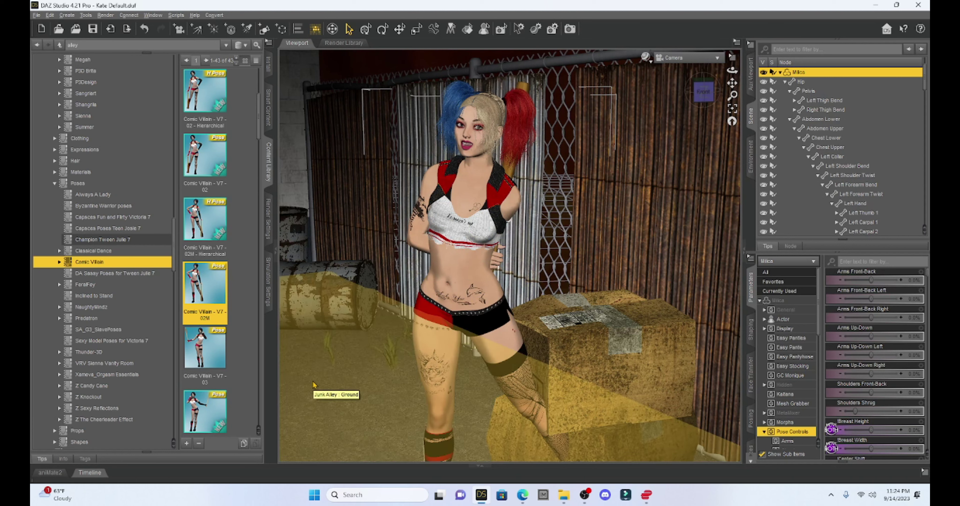
double_click(198, 414)
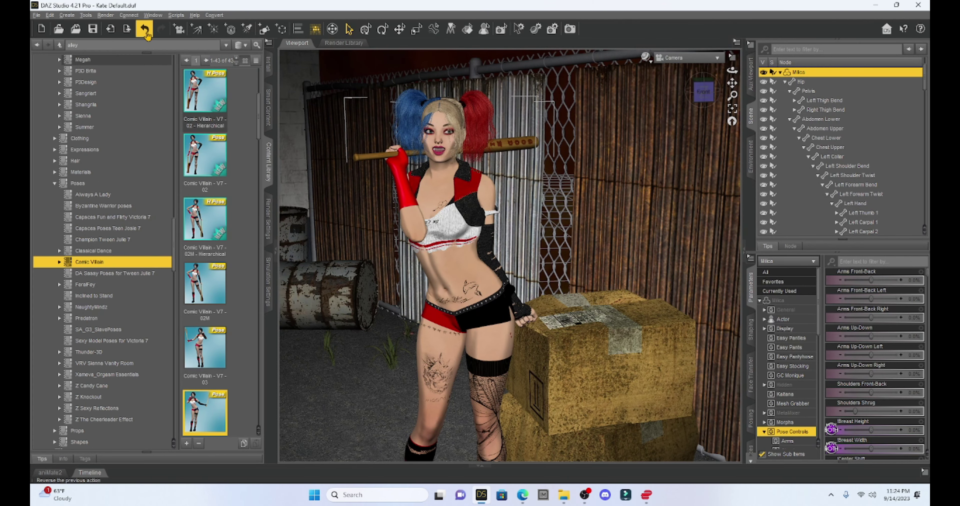
click(144, 29)
click(145, 29)
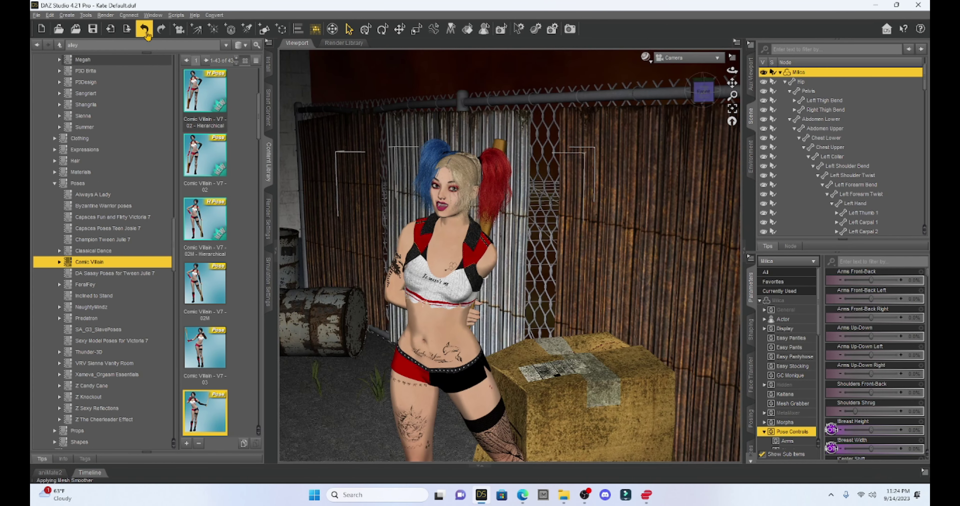
click(145, 30)
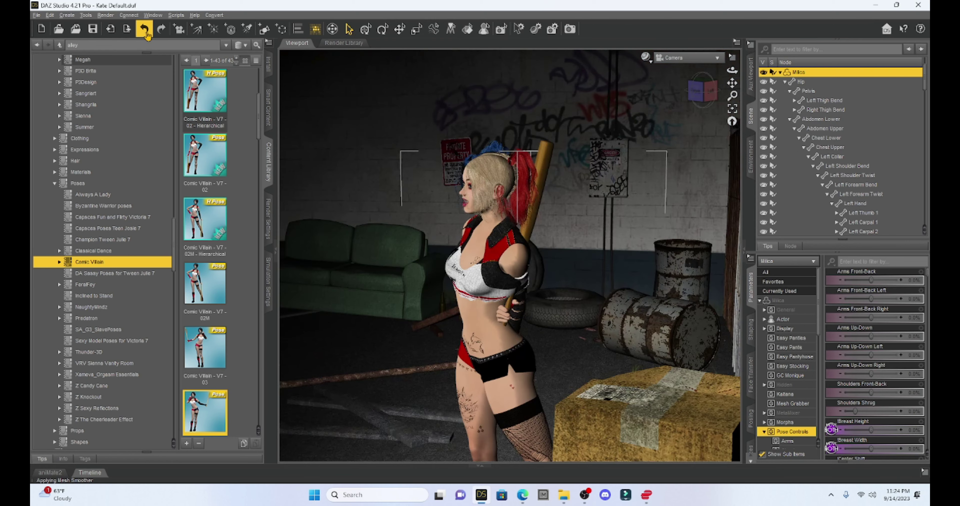
click(145, 30)
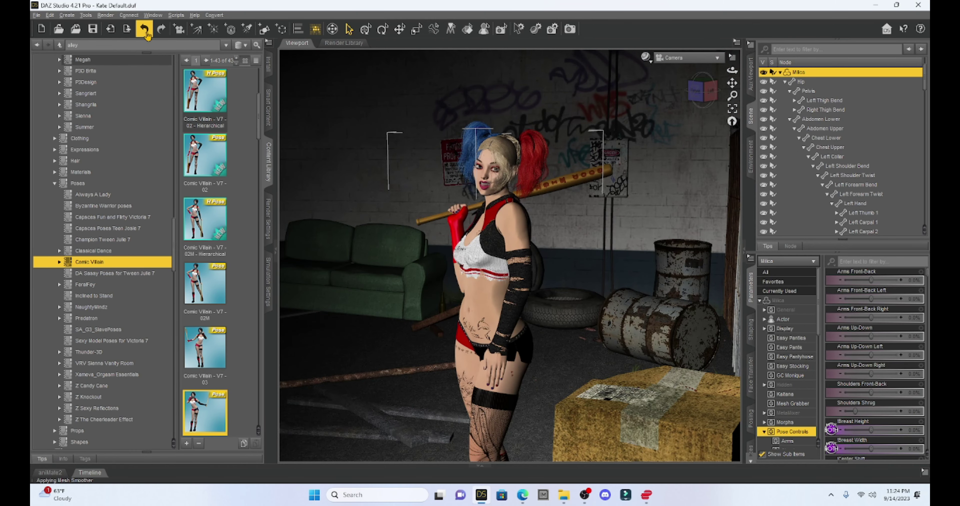
Restore the bat-on-shoulder camera, frame her upper body closer, and collapse the content library
click(145, 29)
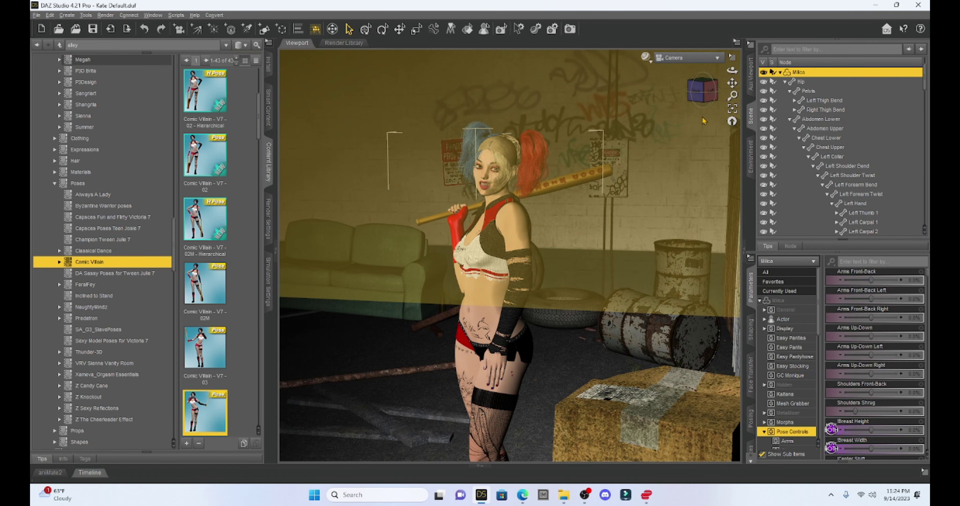
scroll(701, 122, up, 4)
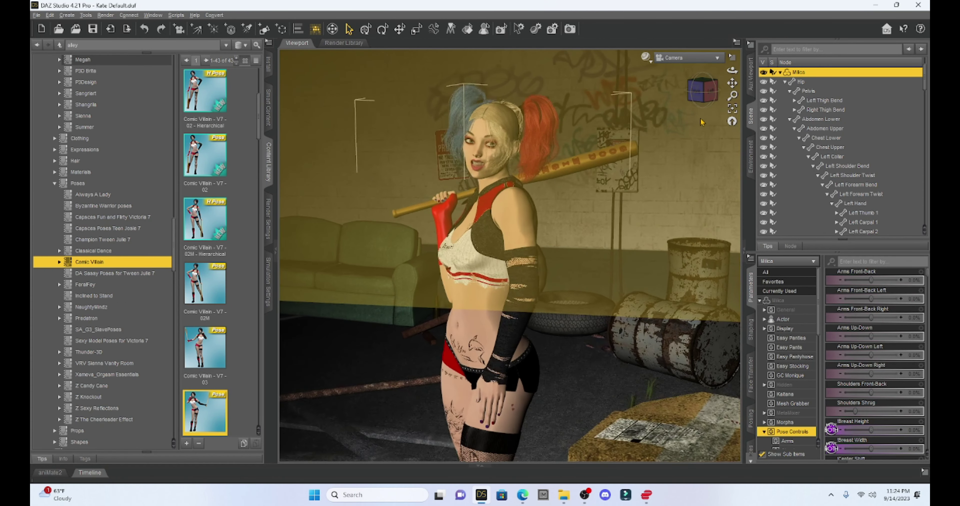
scroll(700, 122, up, 2)
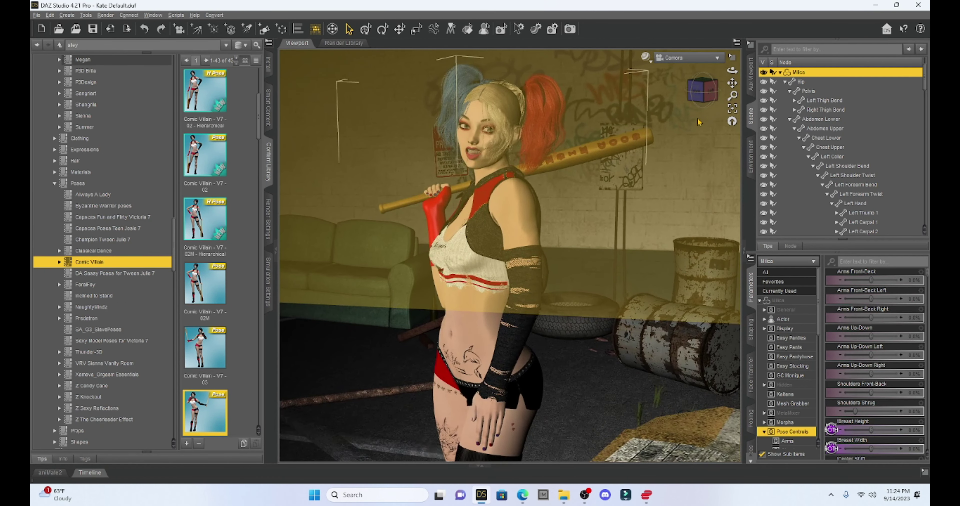
scroll(699, 123, up, 2)
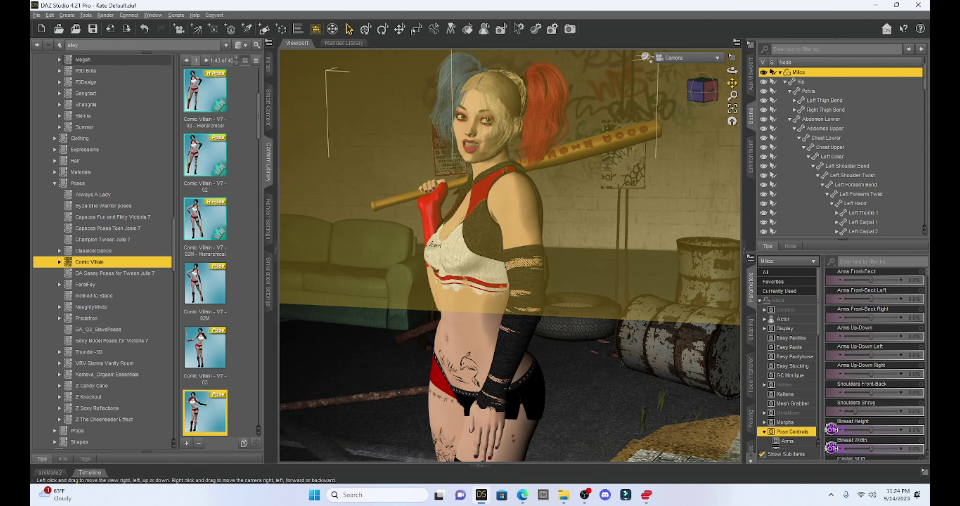
mouse_move(732, 82)
mouse_down()
mouse_move(741, 81)
mouse_move(699, 89)
mouse_move(729, 83)
mouse_move(718, 85)
mouse_up()
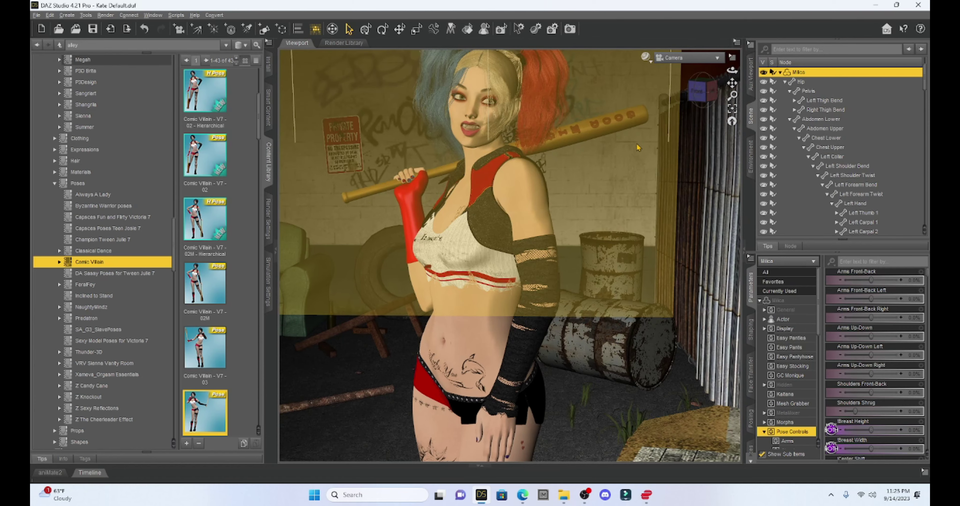
drag(732, 83, 731, 83)
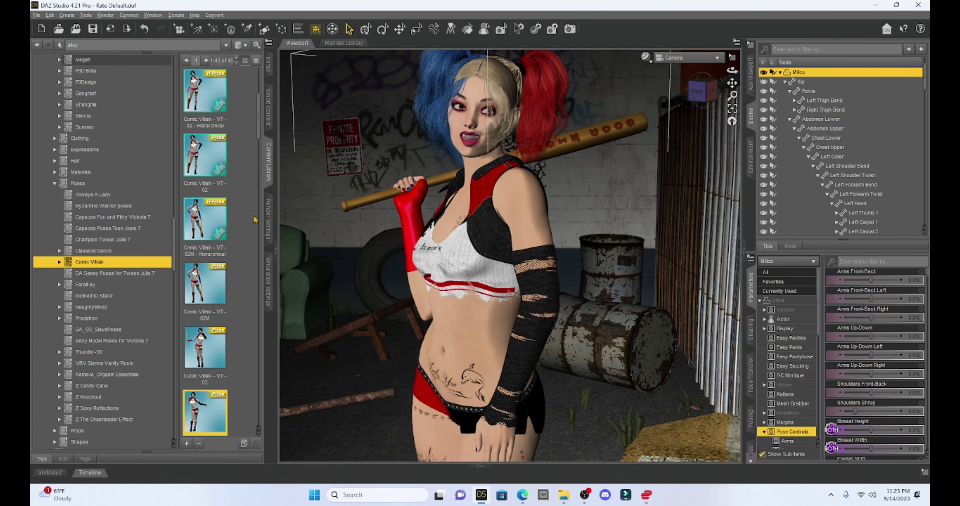
click(276, 253)
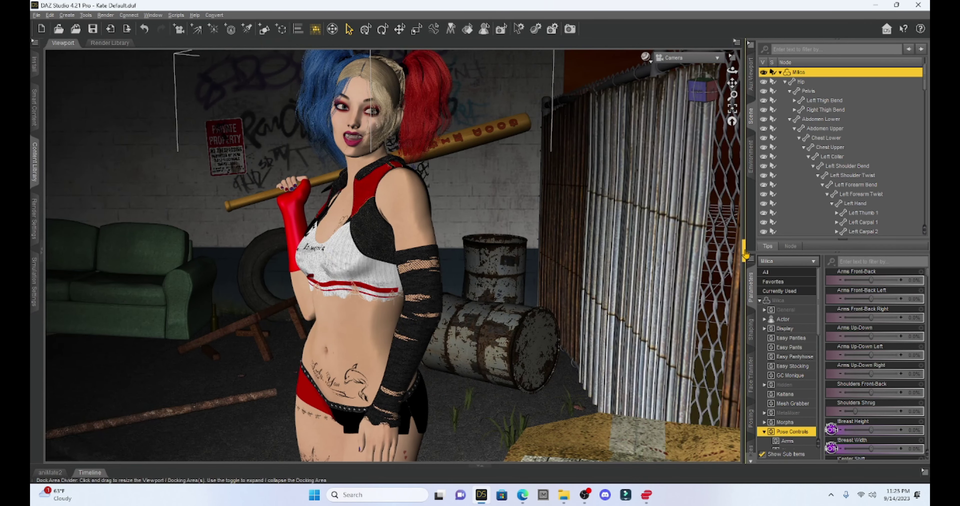
Collapse the Scene and Parameters panels and render the Harley Quinn alley scene
click(745, 255)
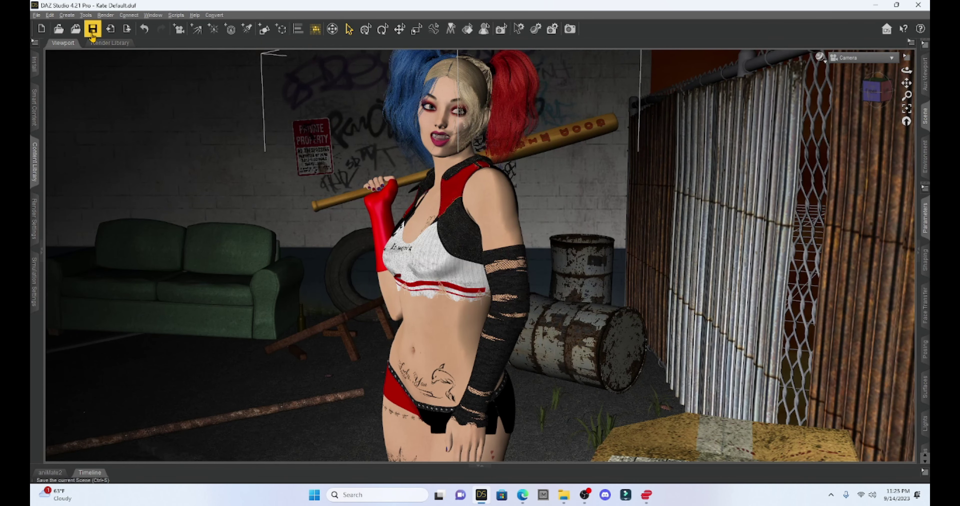
click(92, 28)
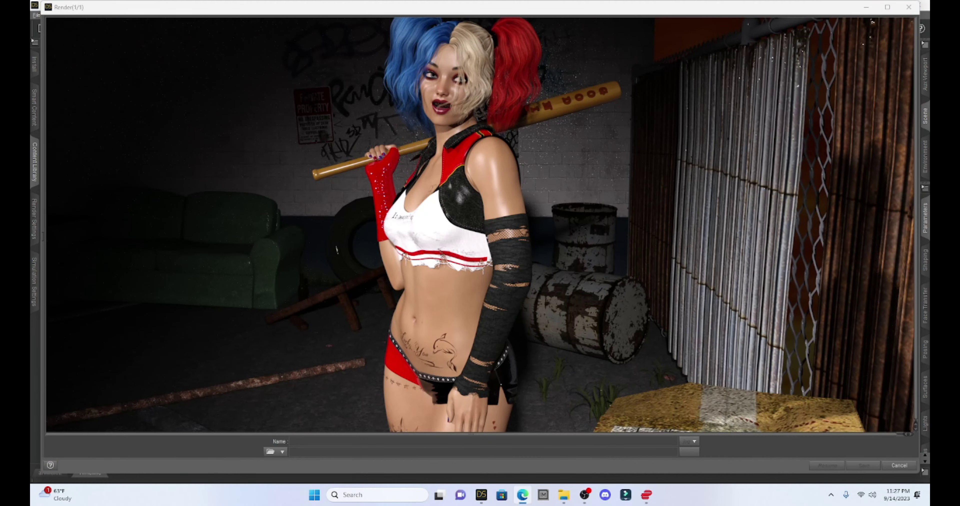